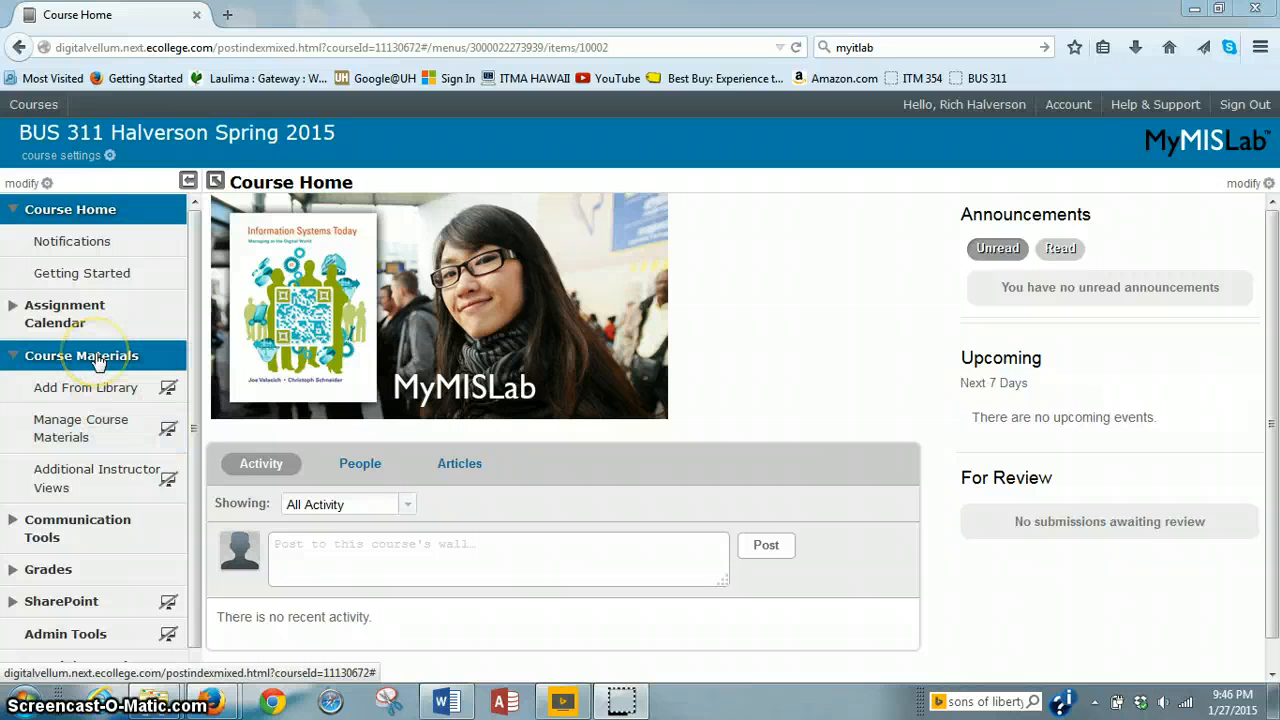
Open the Project 1 (Word Ch 3 - Mail Merge) activity from the course materials
left_click(99, 362)
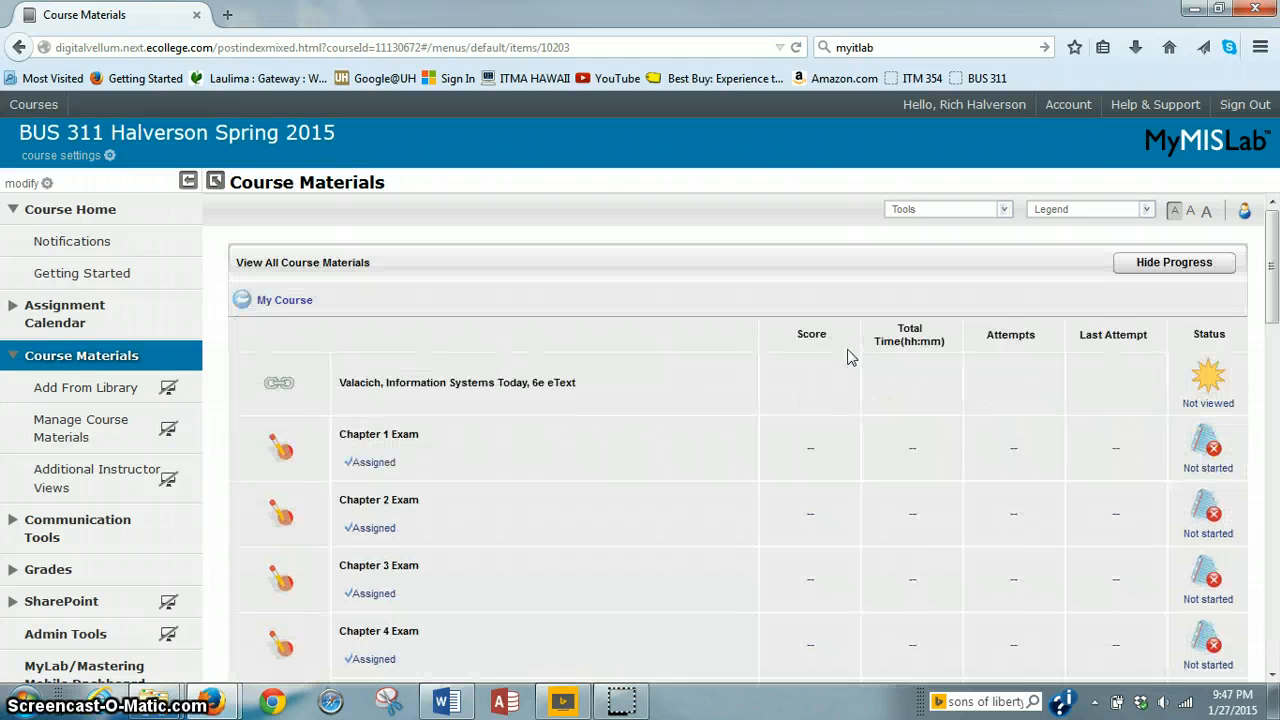
scroll(771, 400, "down", 9)
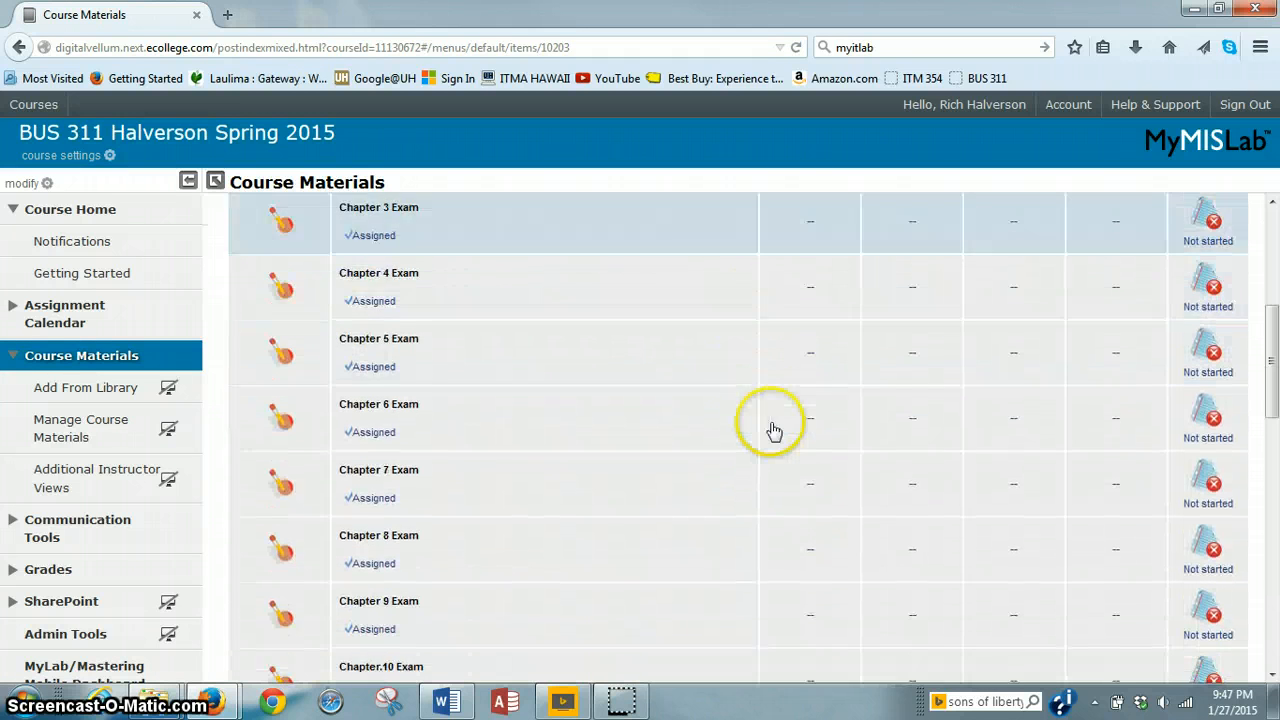
scroll(772, 428, "down", 5)
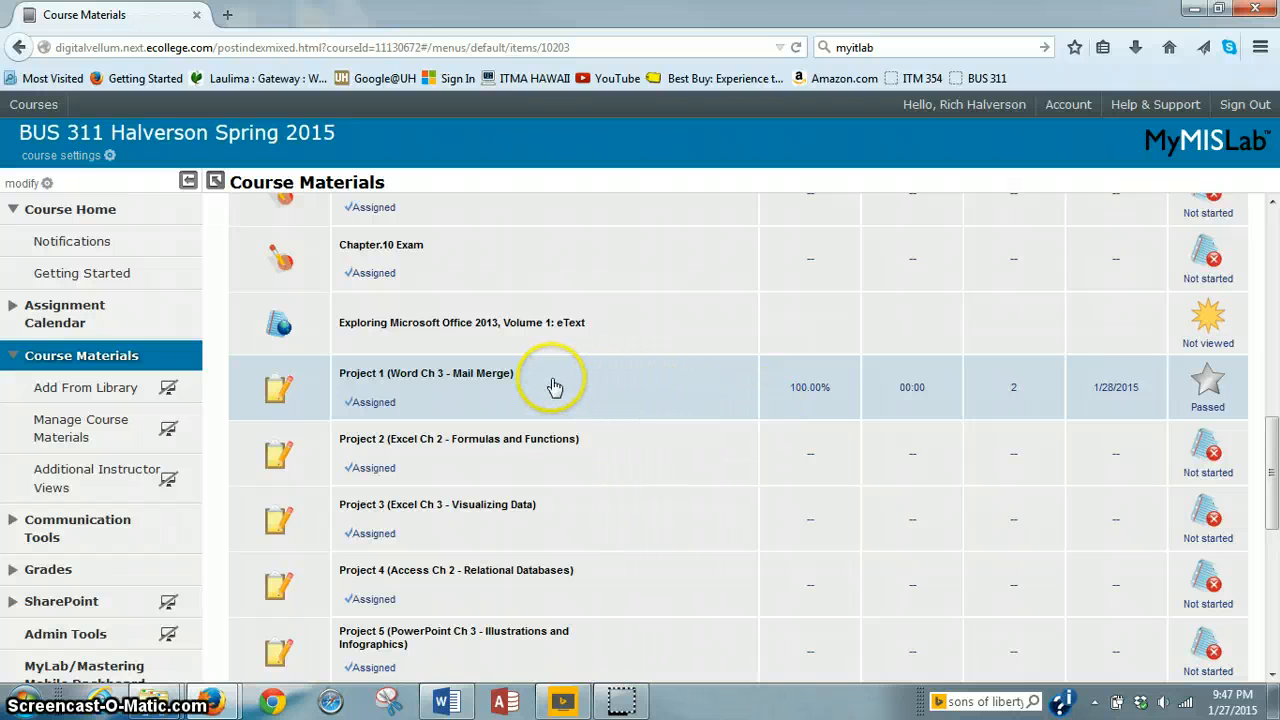
mouse_move(520, 380)
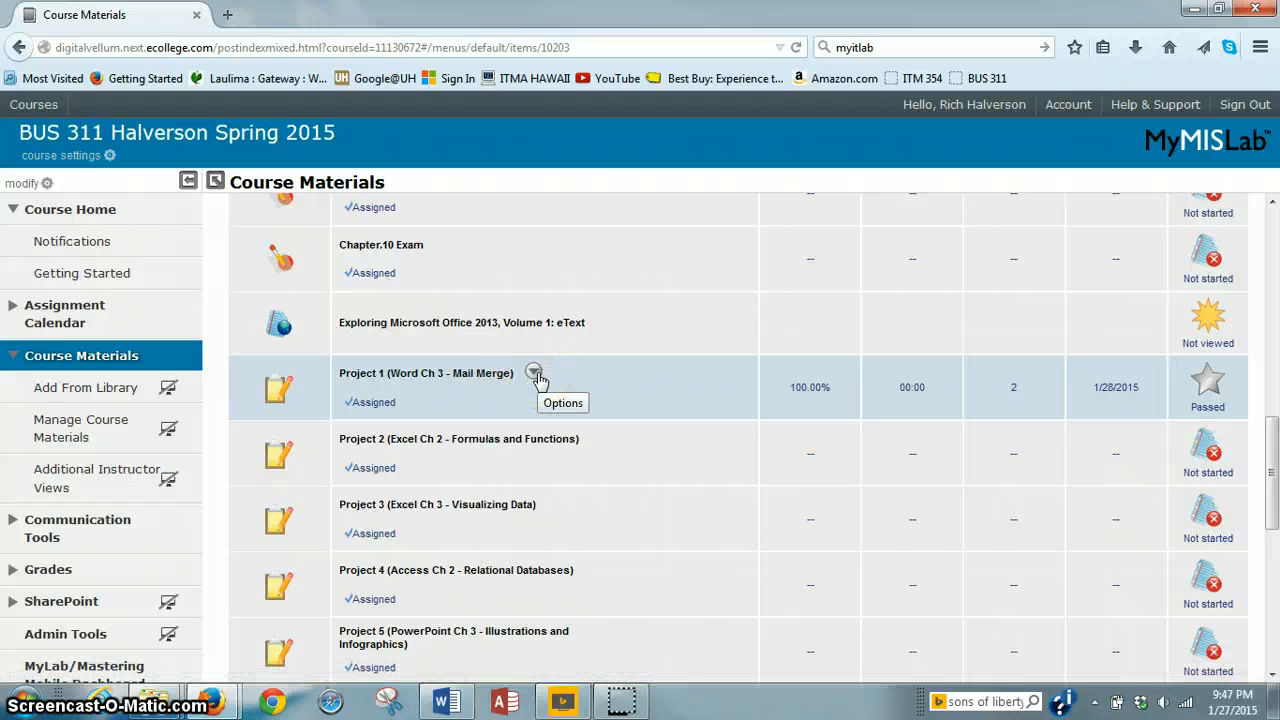
left_click(536, 374)
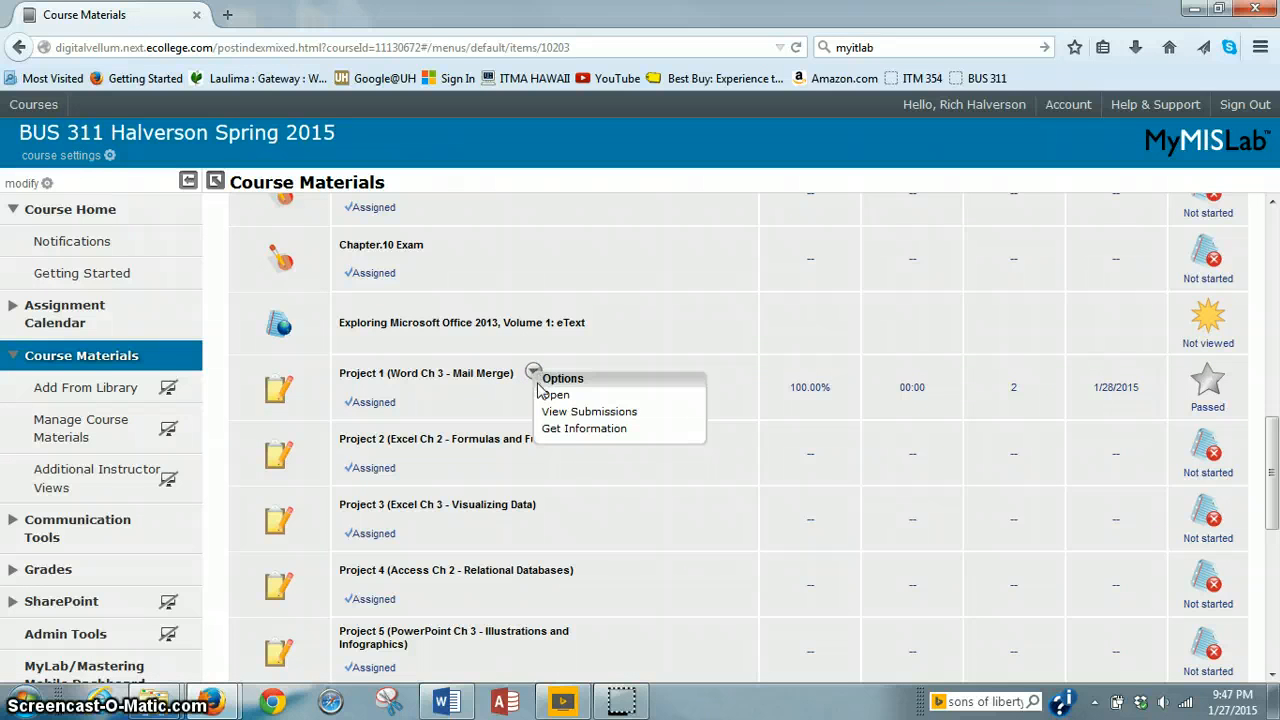
left_click(546, 397)
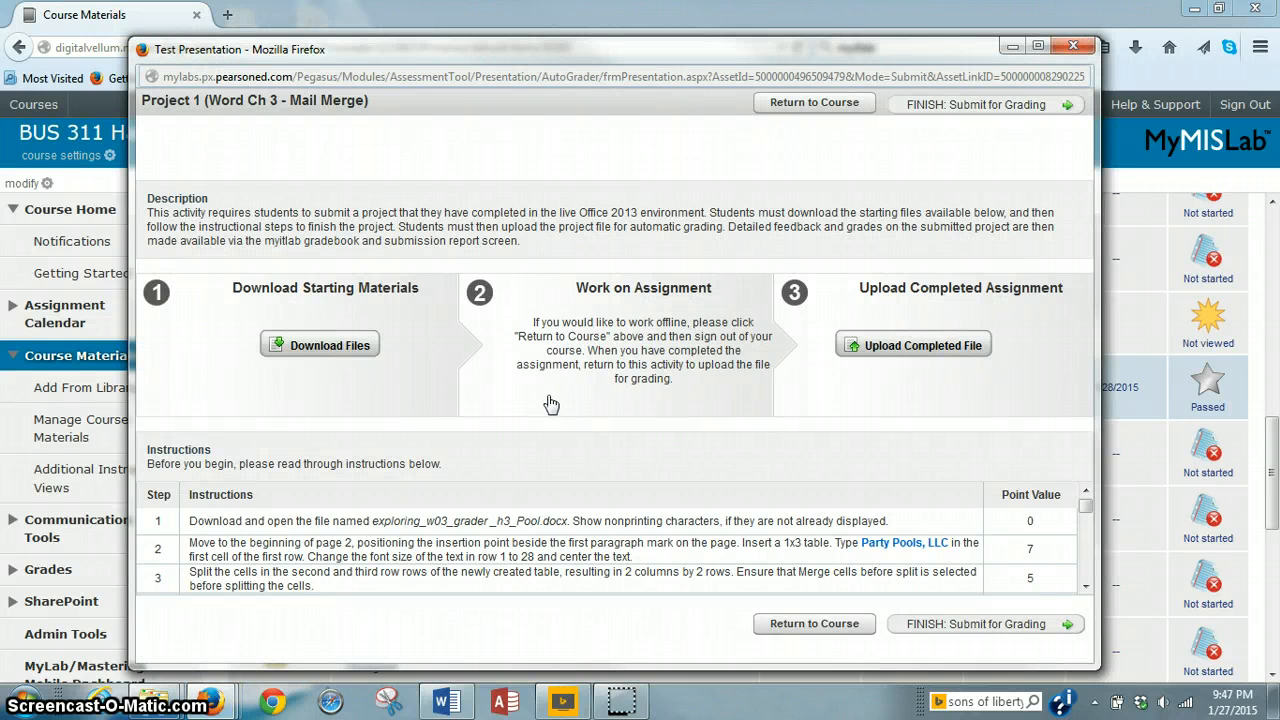
left_click(510, 362)
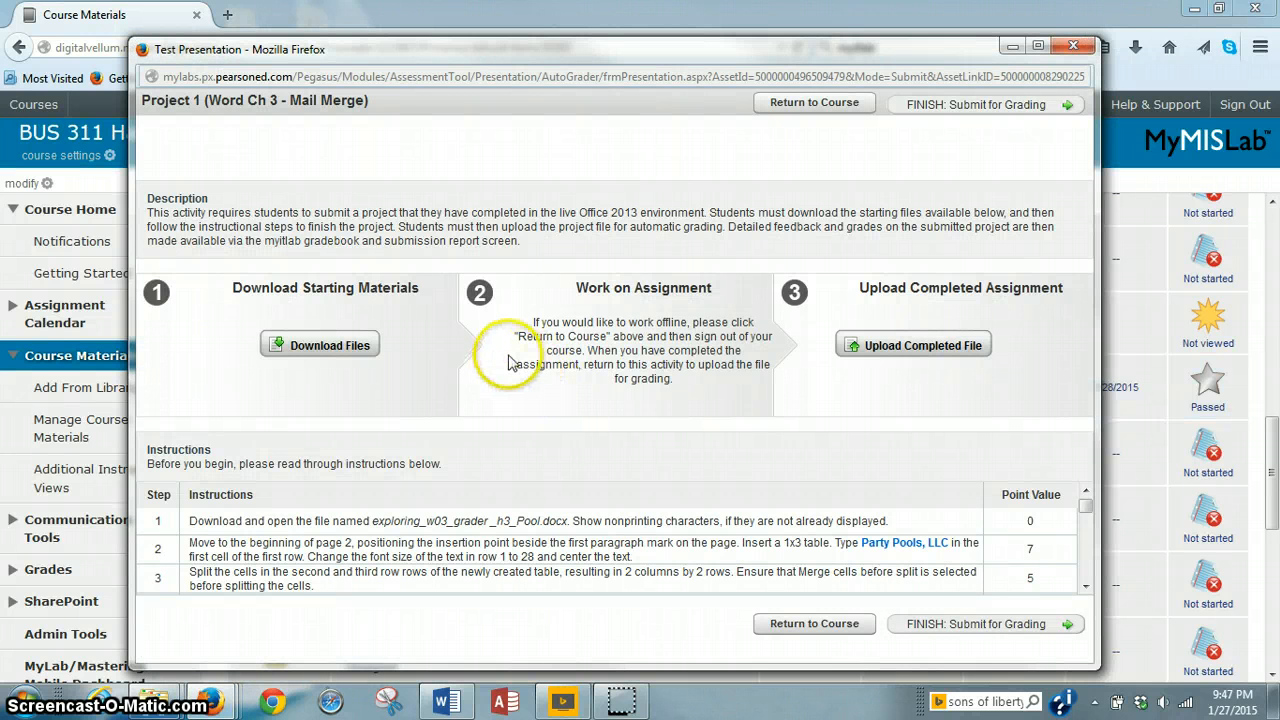
Download the project's instructions document, Pool.docx and Clients.xlsx starting files, and return to the course
left_click(330, 350)
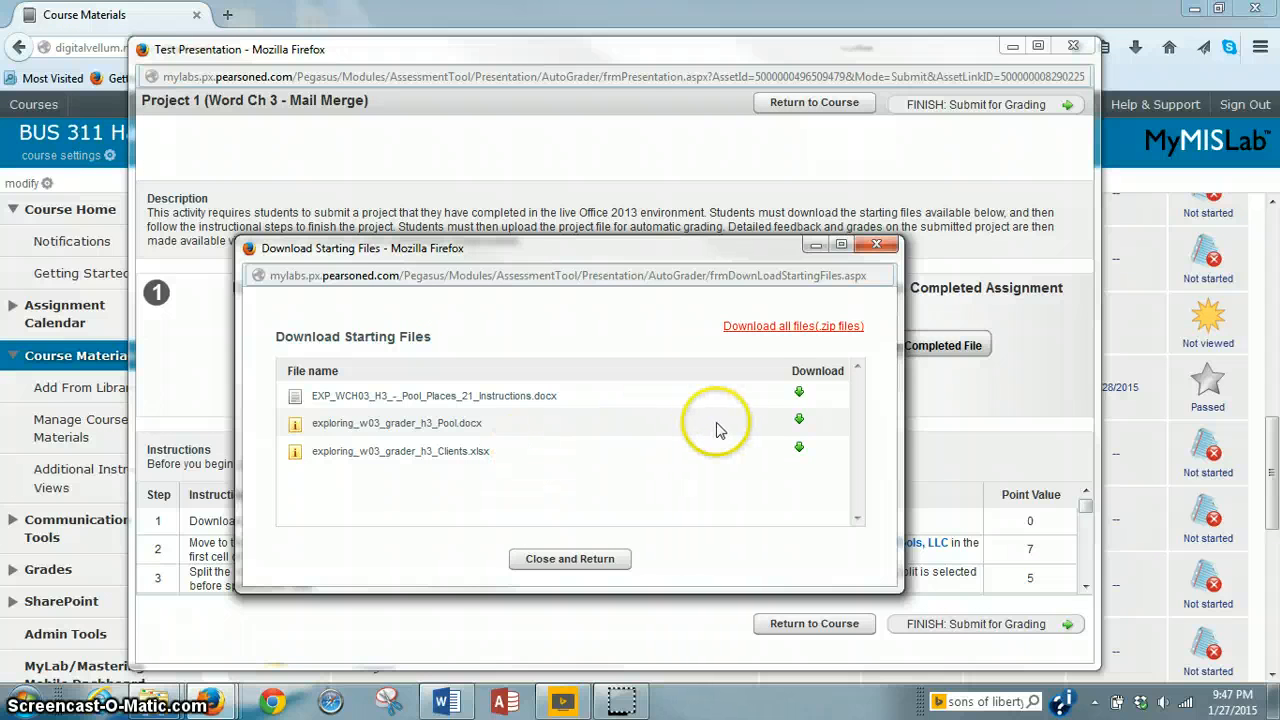
left_click(799, 394)
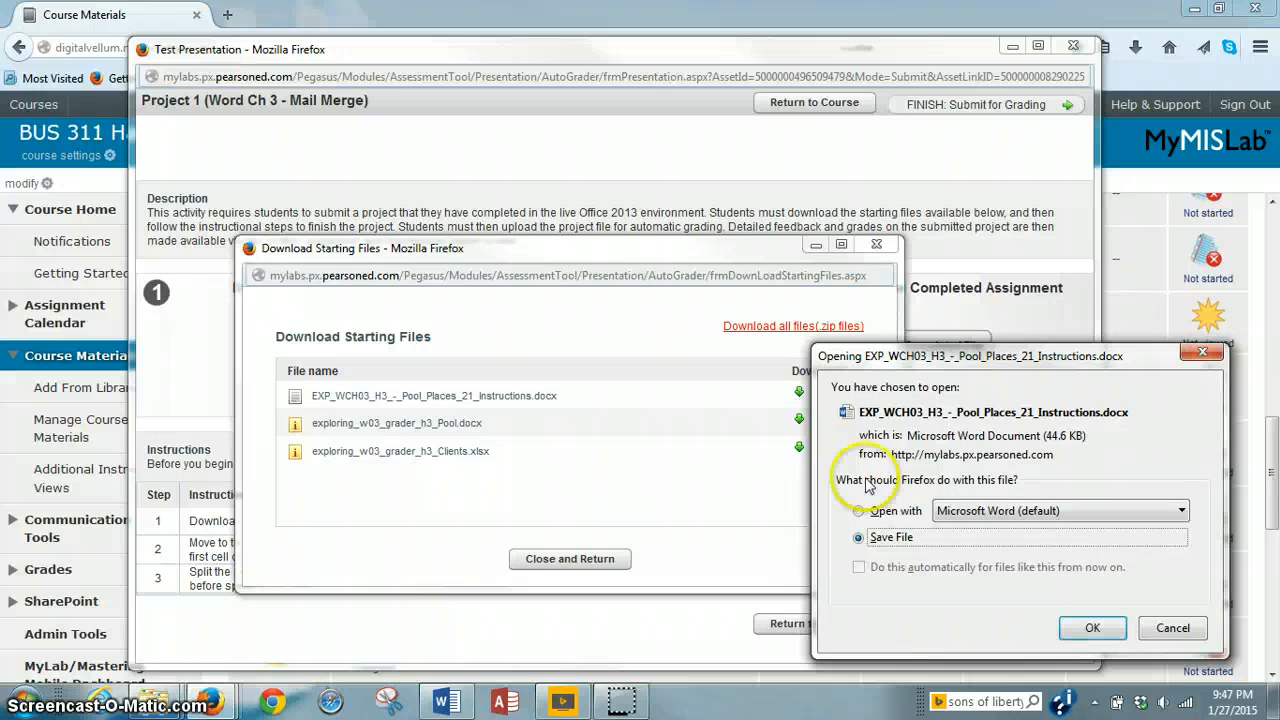
left_click(1090, 630)
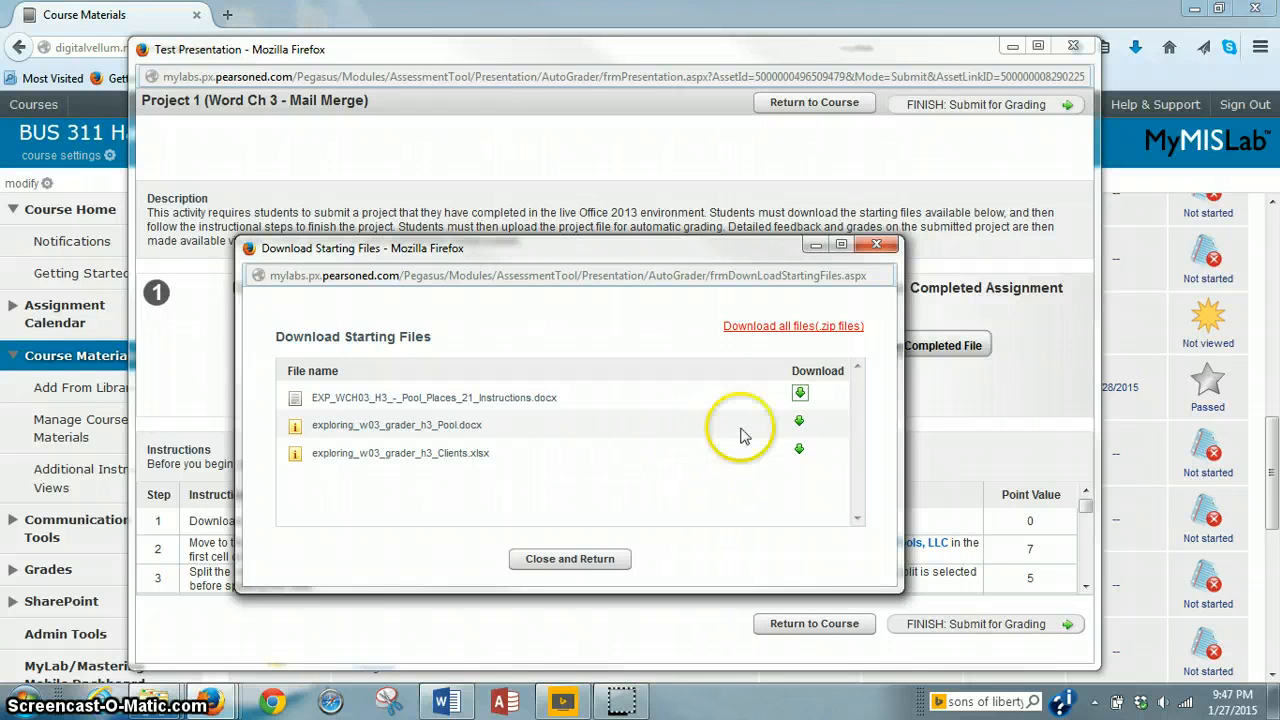
left_click(800, 422)
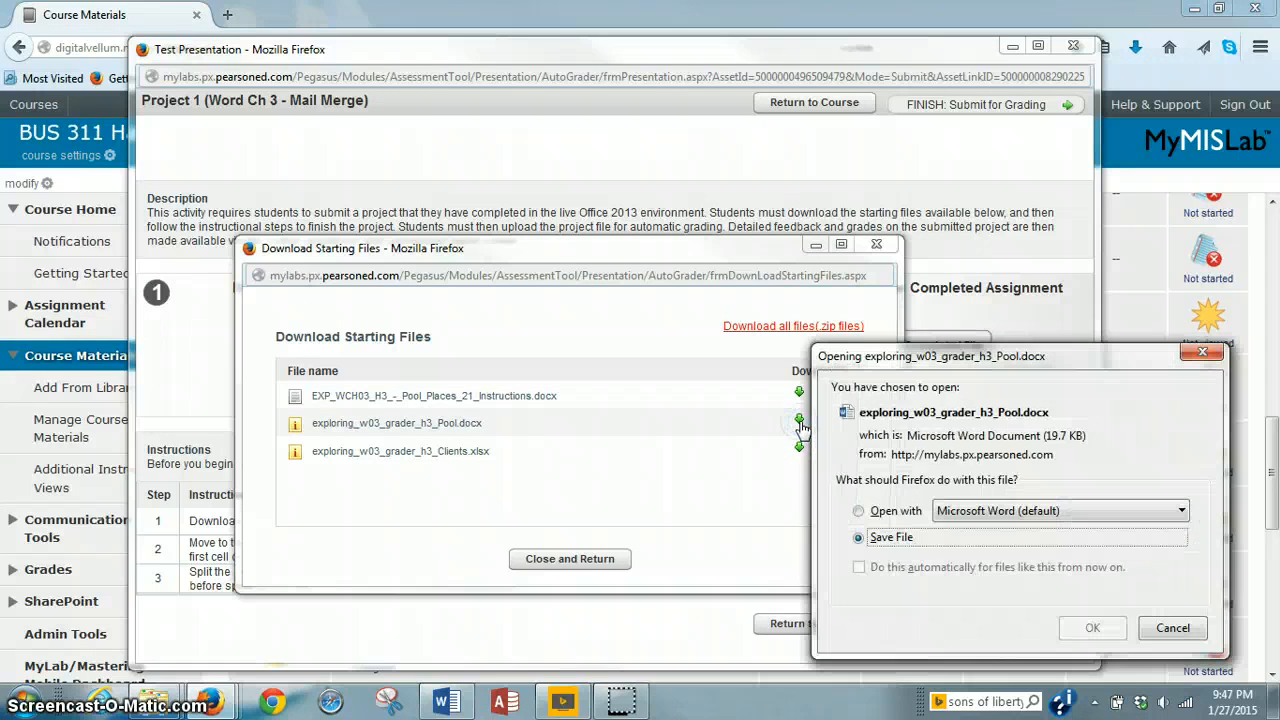
left_click(1087, 627)
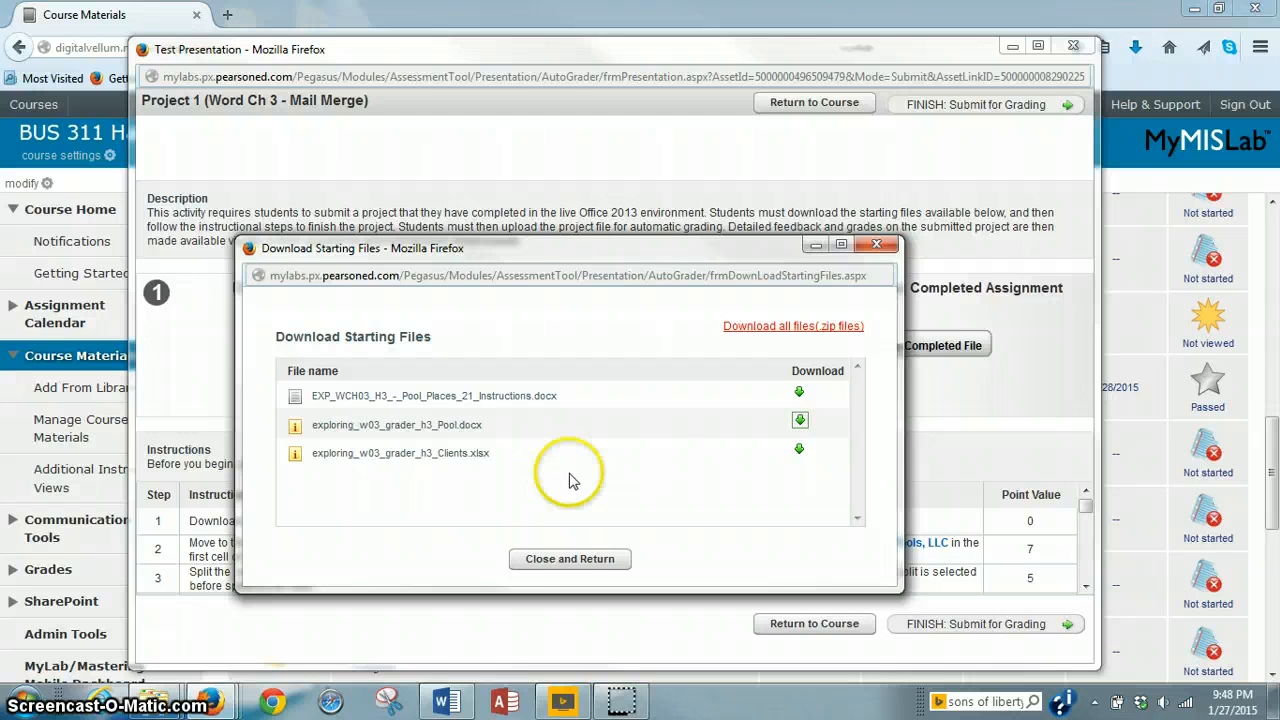
left_click(798, 452)
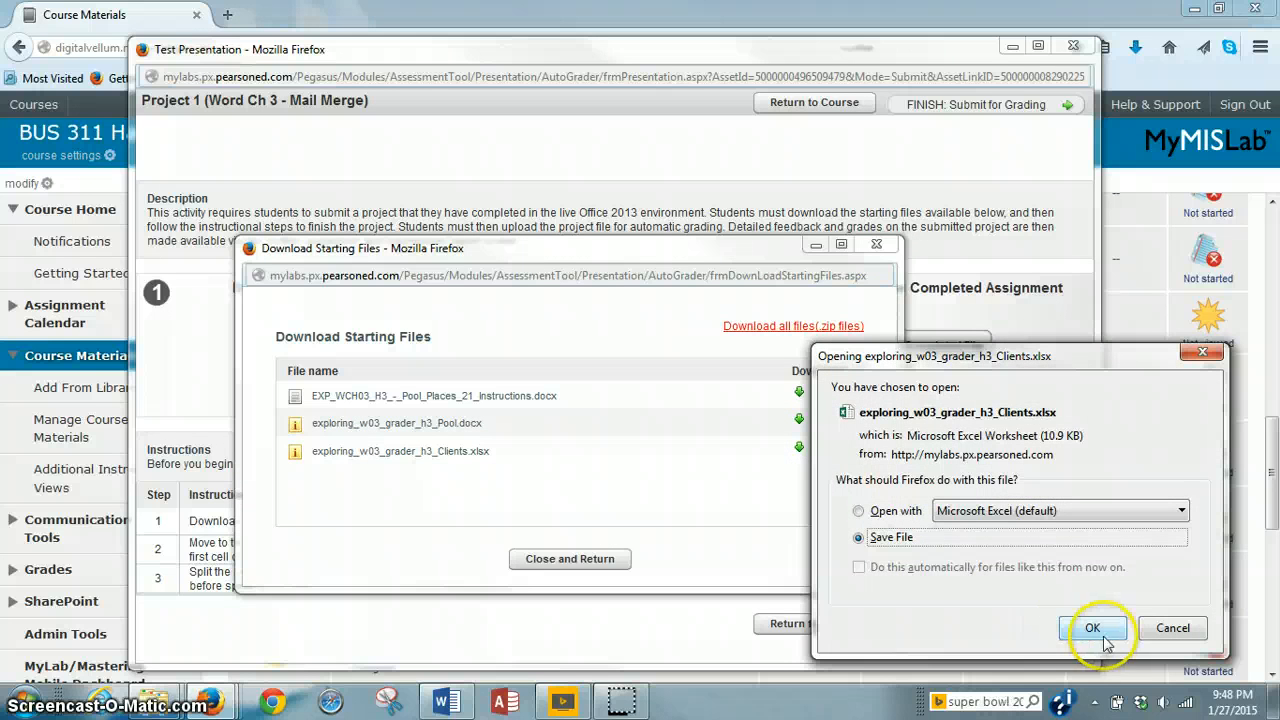
left_click(1092, 627)
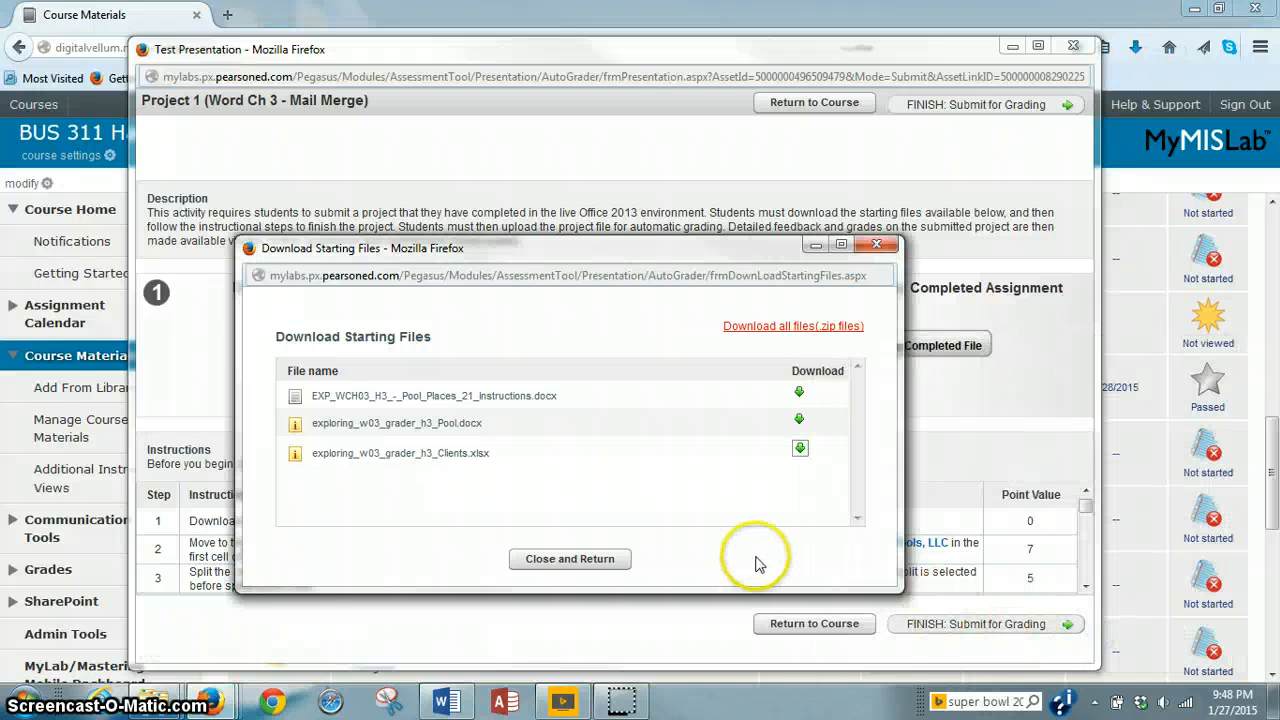
left_click(588, 562)
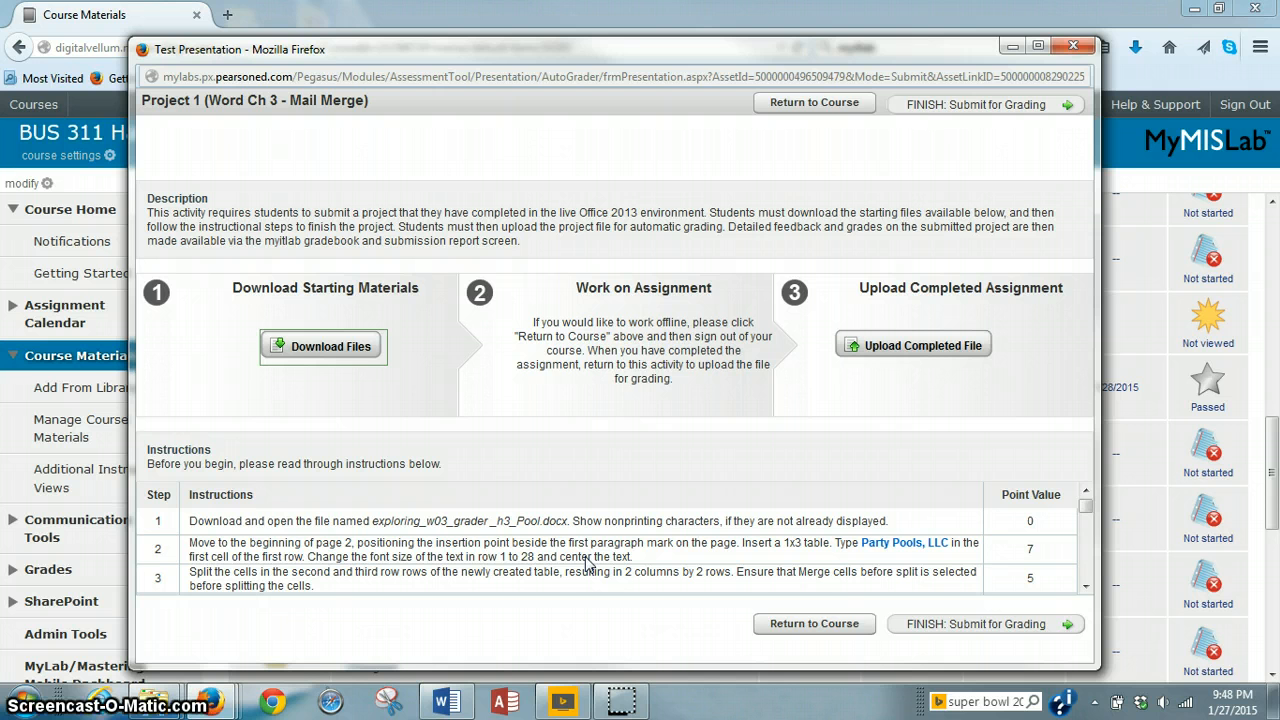
left_click(811, 625)
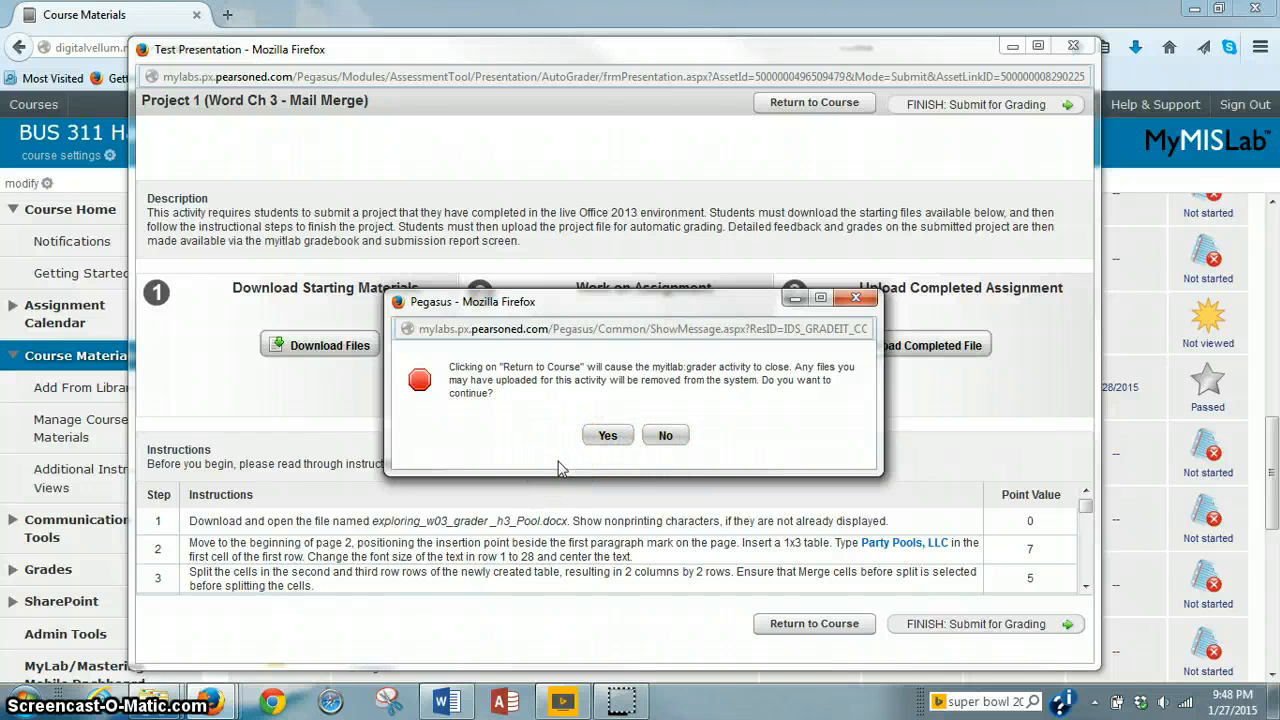
left_click(604, 435)
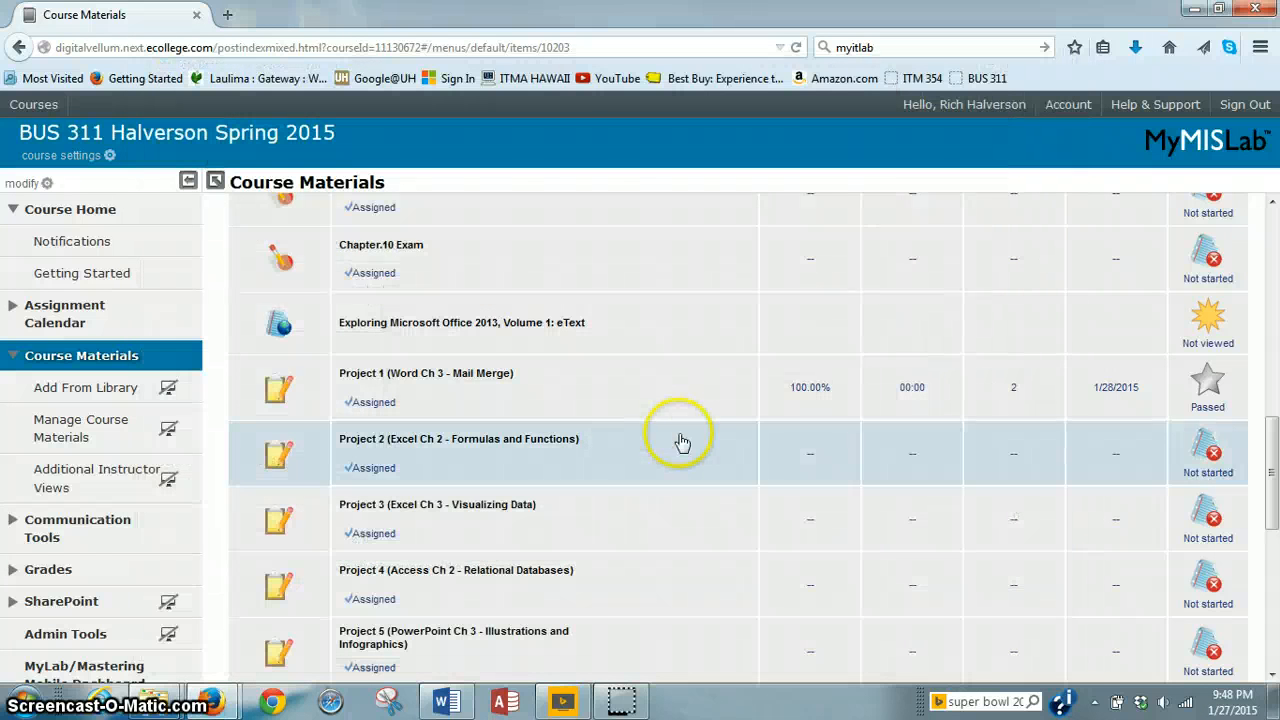
Open exploring_w03_grader_h3_Pool.docx from the screen.cast.assignment.1 folder in Word, with nonprinting characters shown
left_click(621, 701)
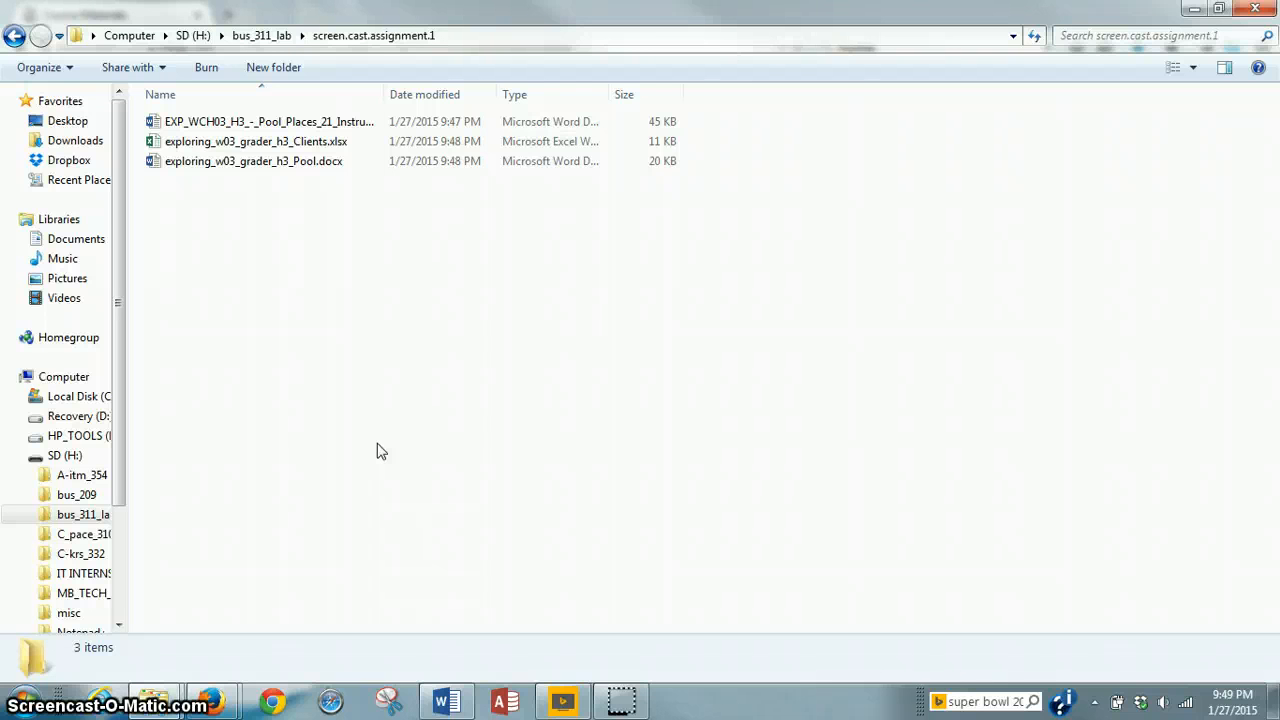
left_click(229, 165)
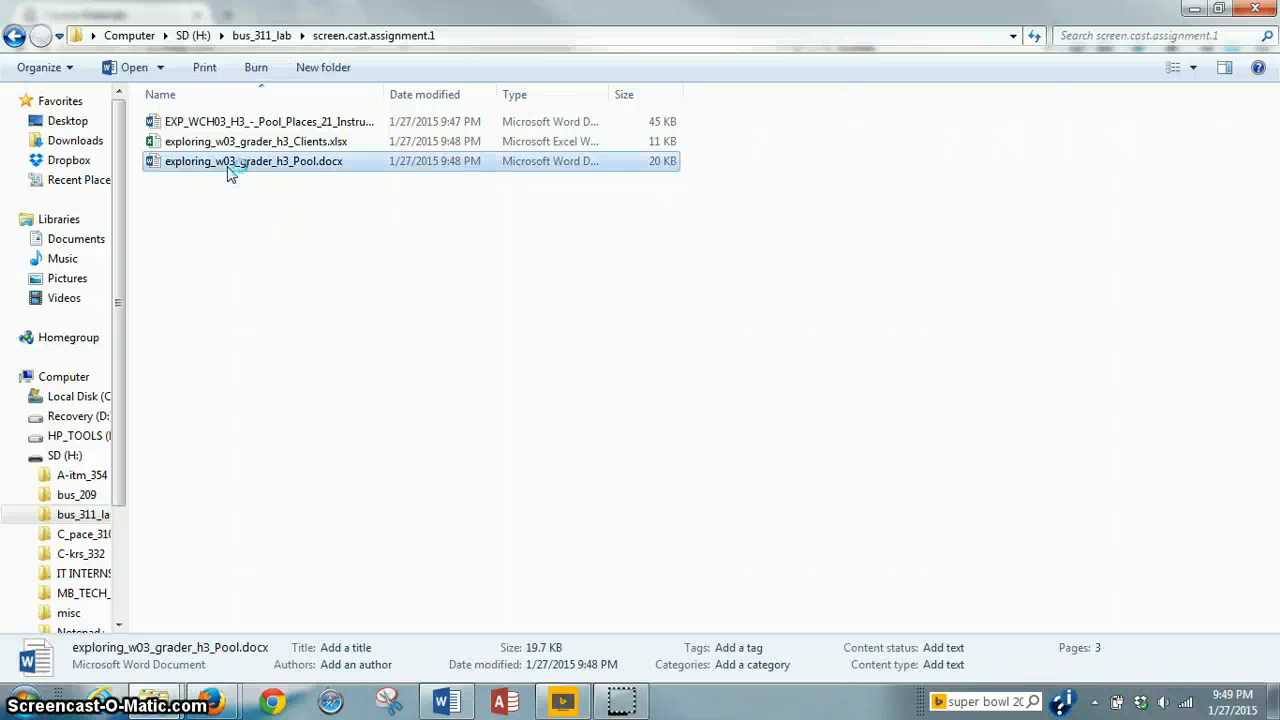
double_click(229, 166)
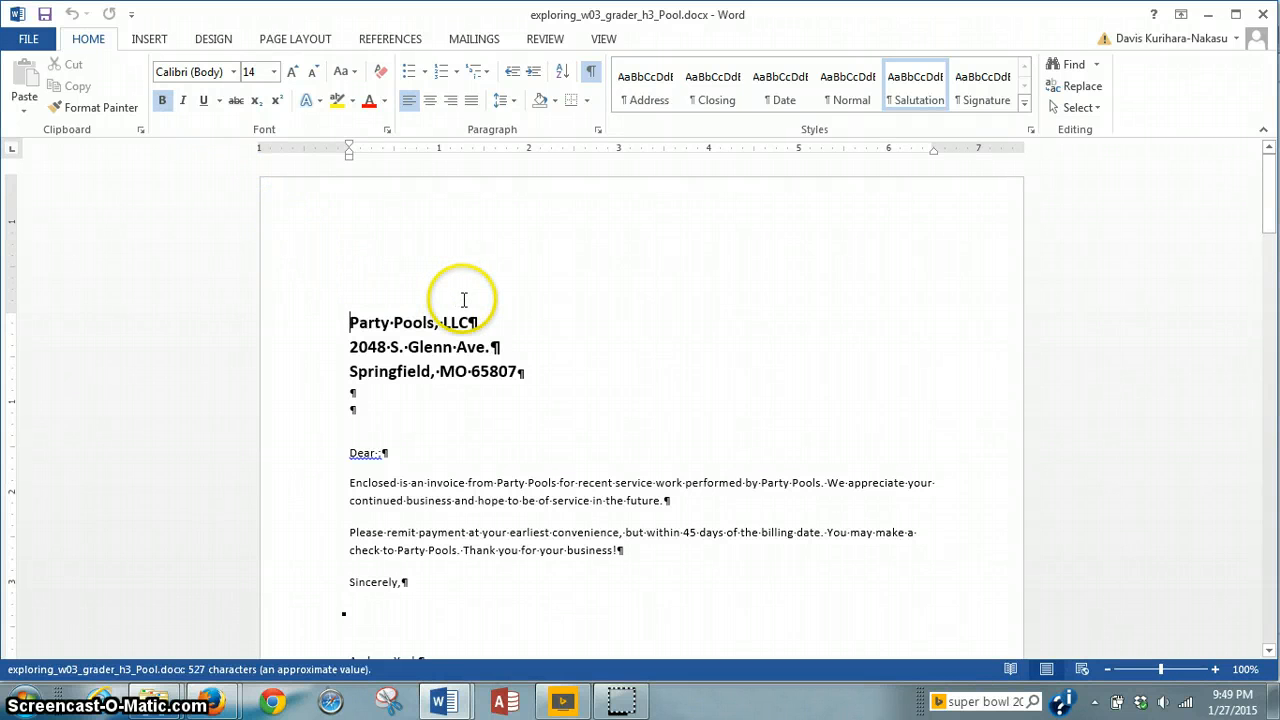
key("ctrl+shift+8")
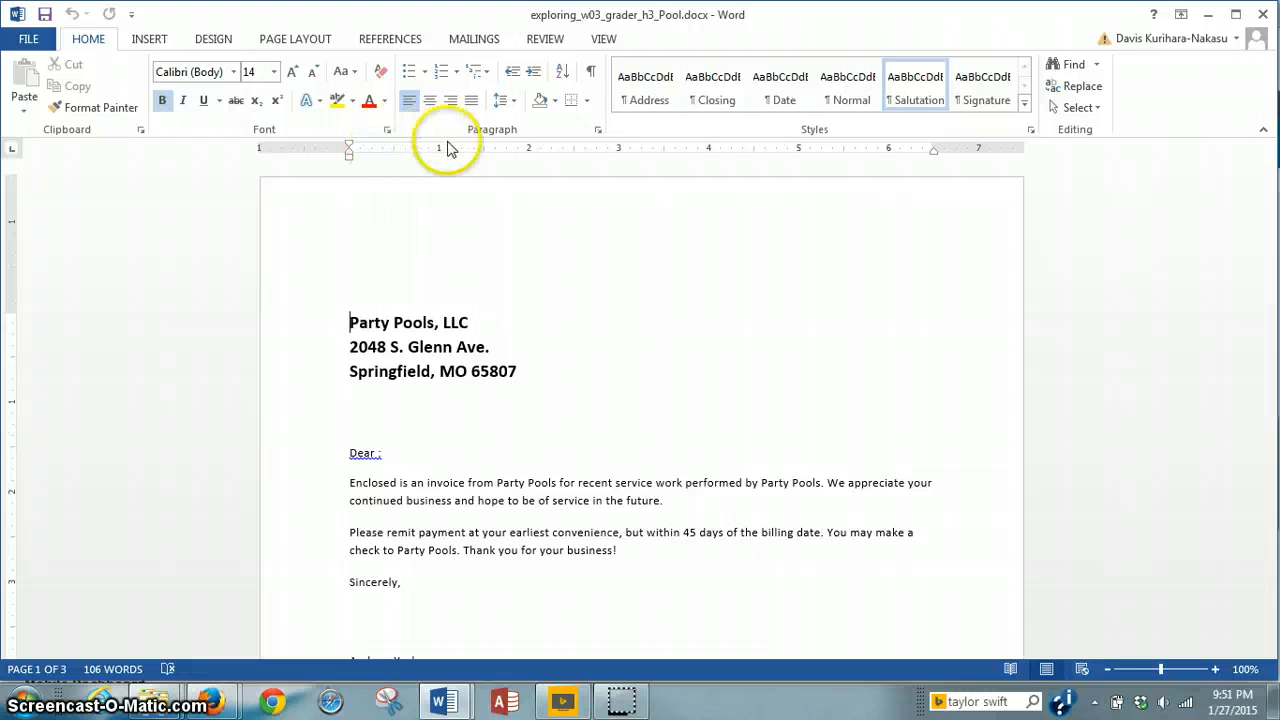
left_click(599, 78)
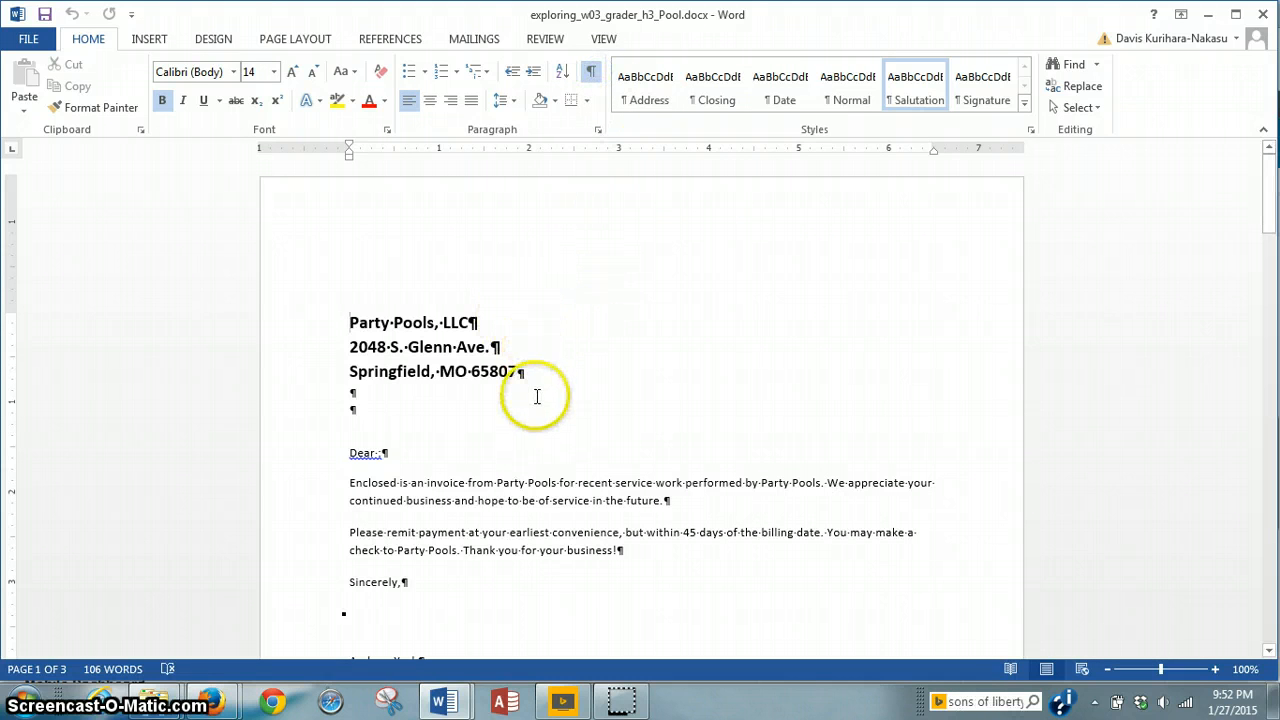
Insert a table with one column and three rows at the first paragraph mark on page 2
scroll(589, 443, "down", 2)
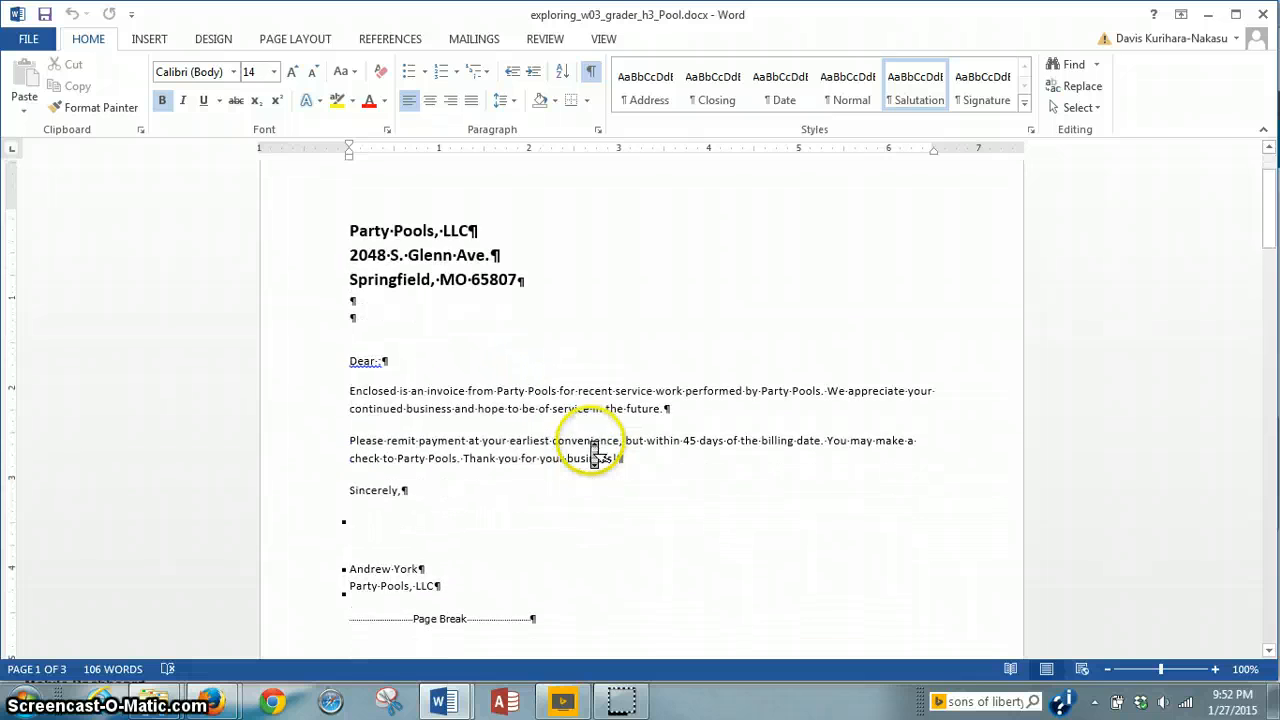
scroll(594, 450, "down", 1)
scroll(594, 453, "up", 5)
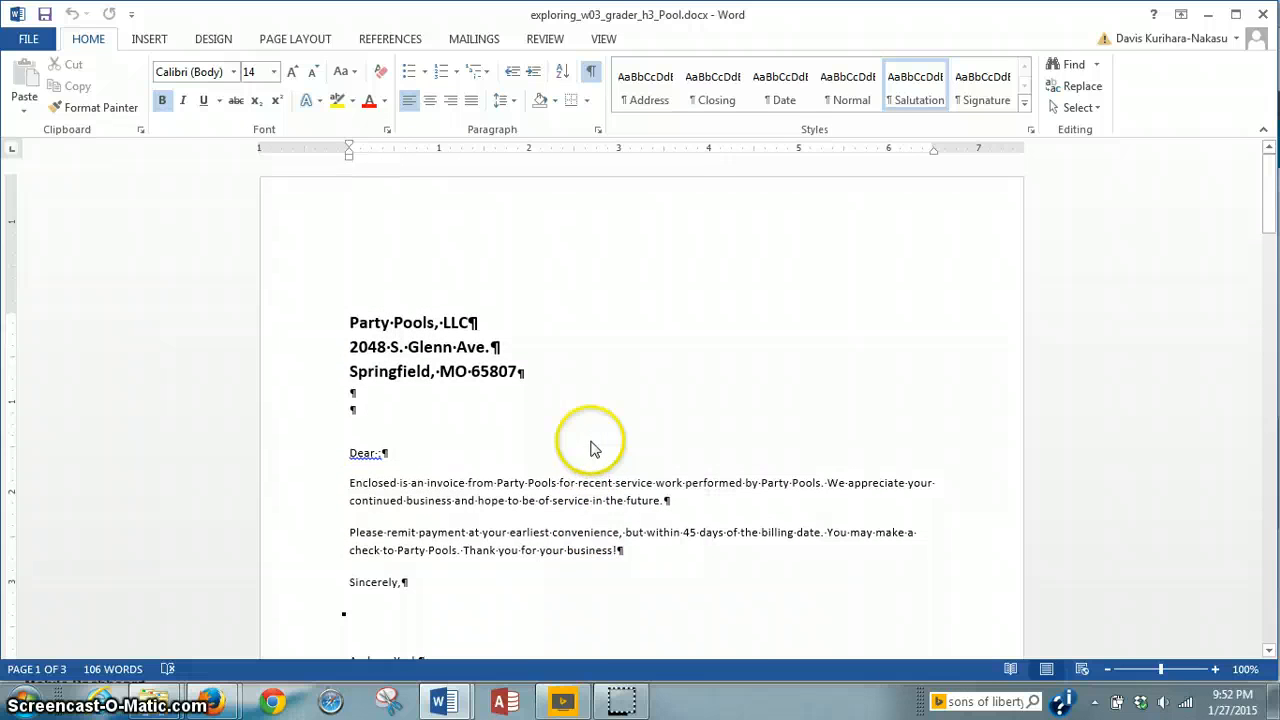
scroll(384, 436, "down", 2)
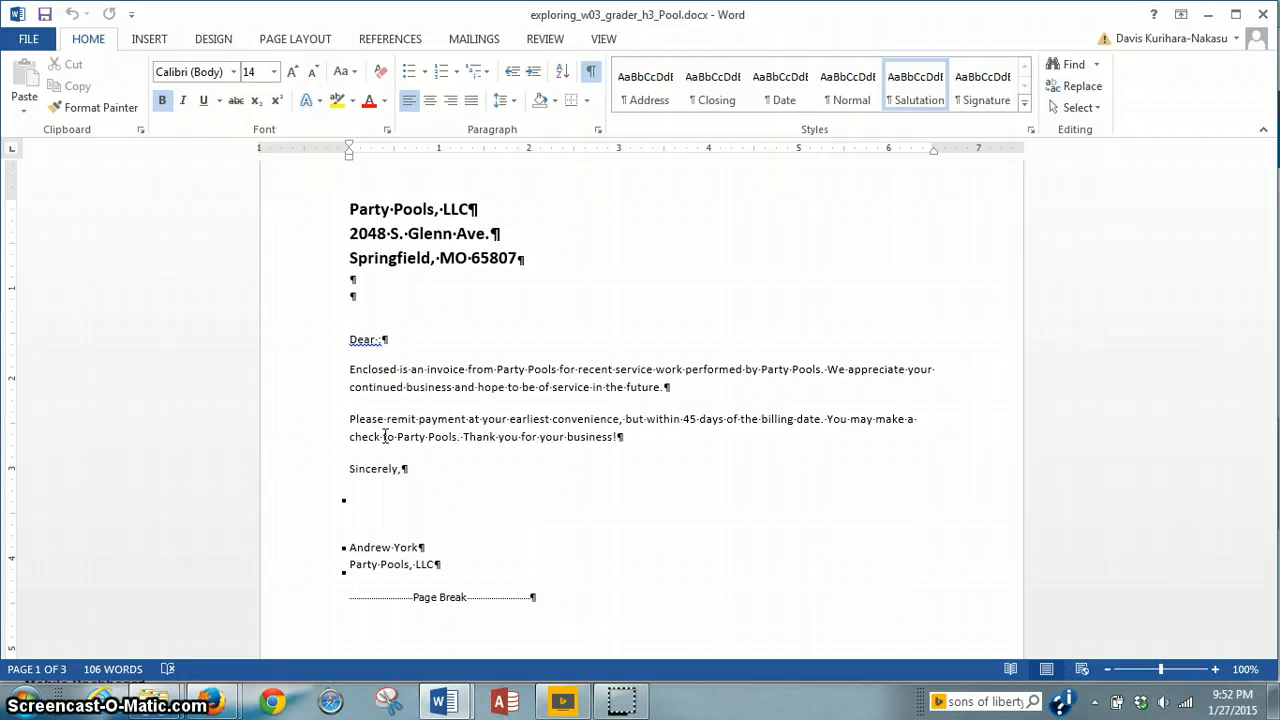
left_click(200, 423)
scroll(200, 423, "down", 8)
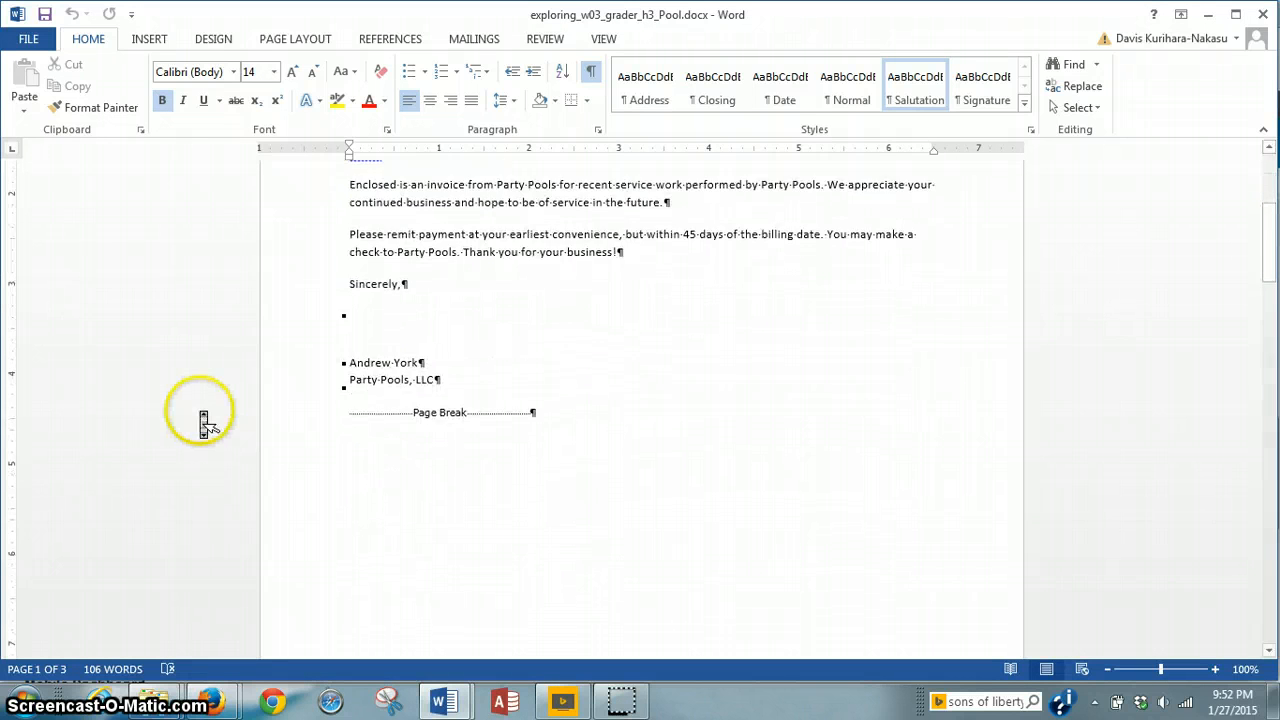
scroll(203, 423, "down", 10)
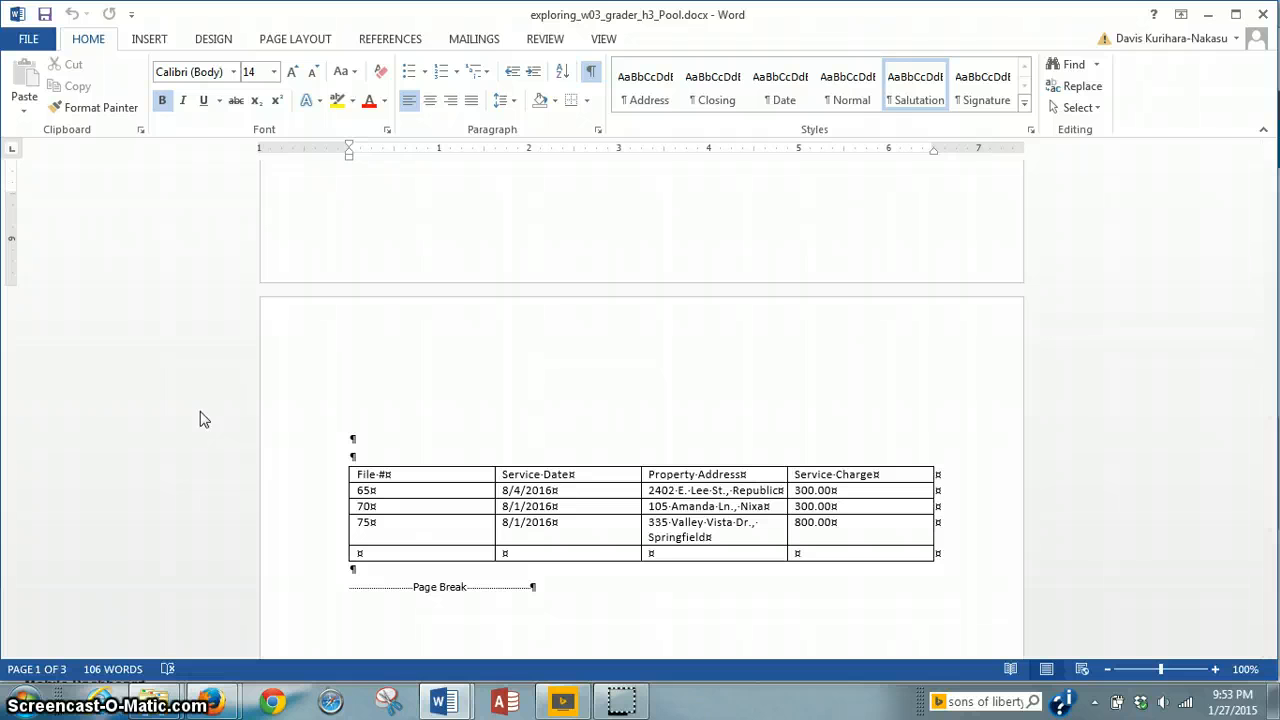
left_click(351, 436)
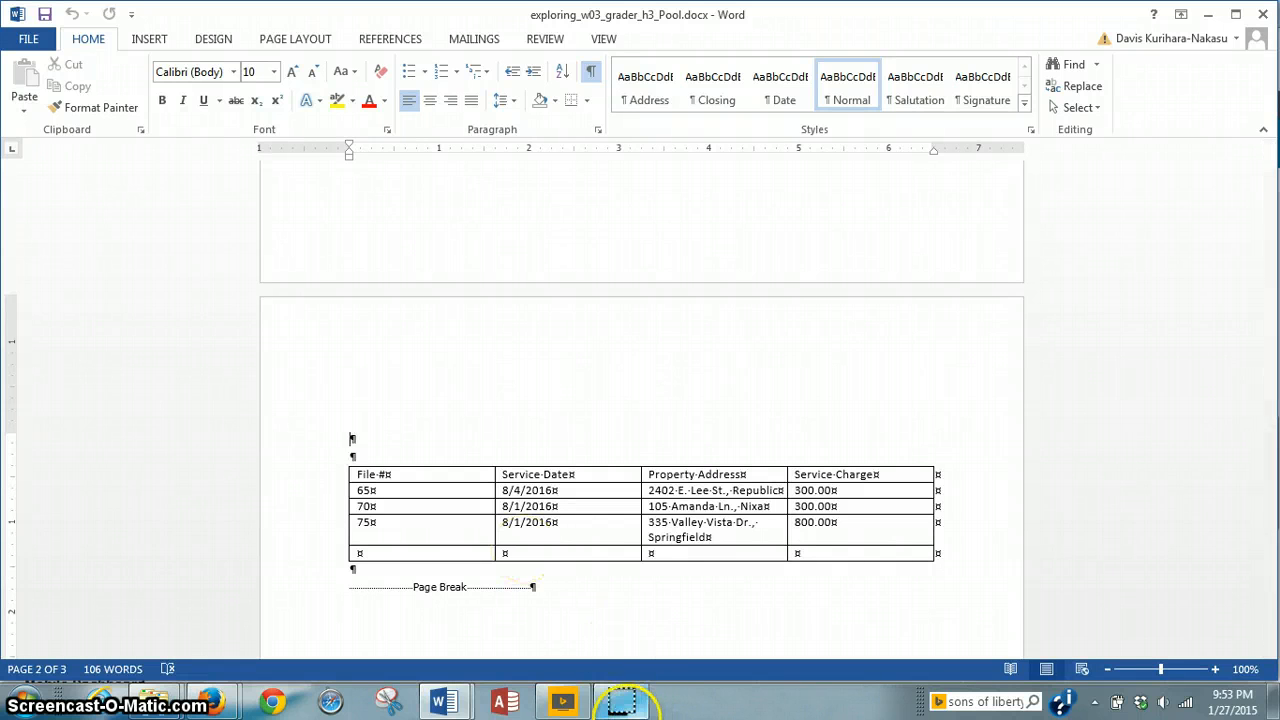
left_click(627, 706)
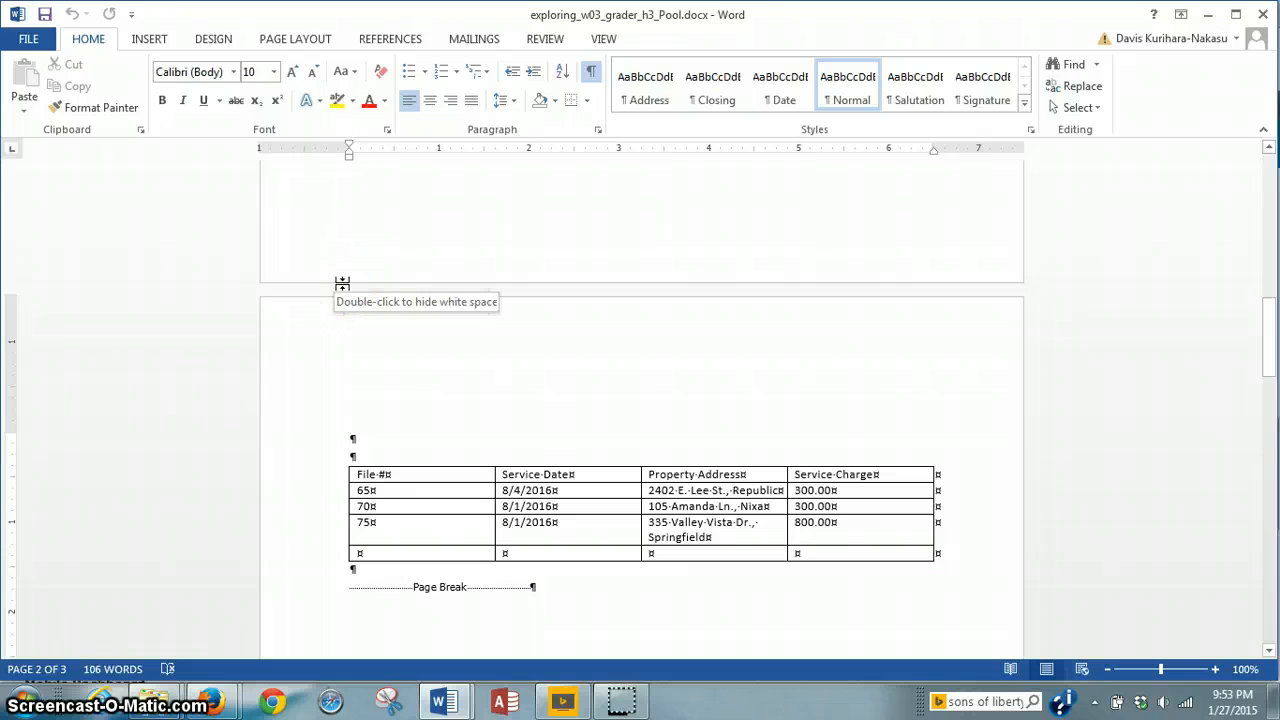
left_click(148, 40)
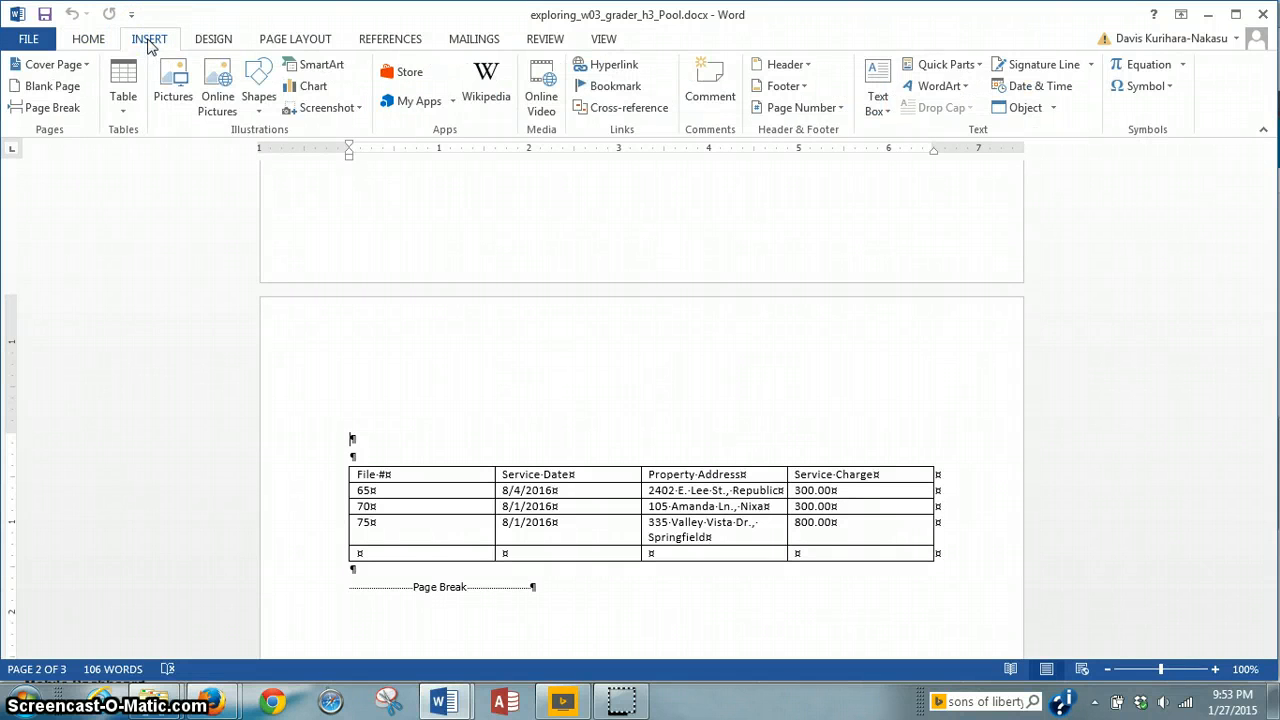
left_click(134, 112)
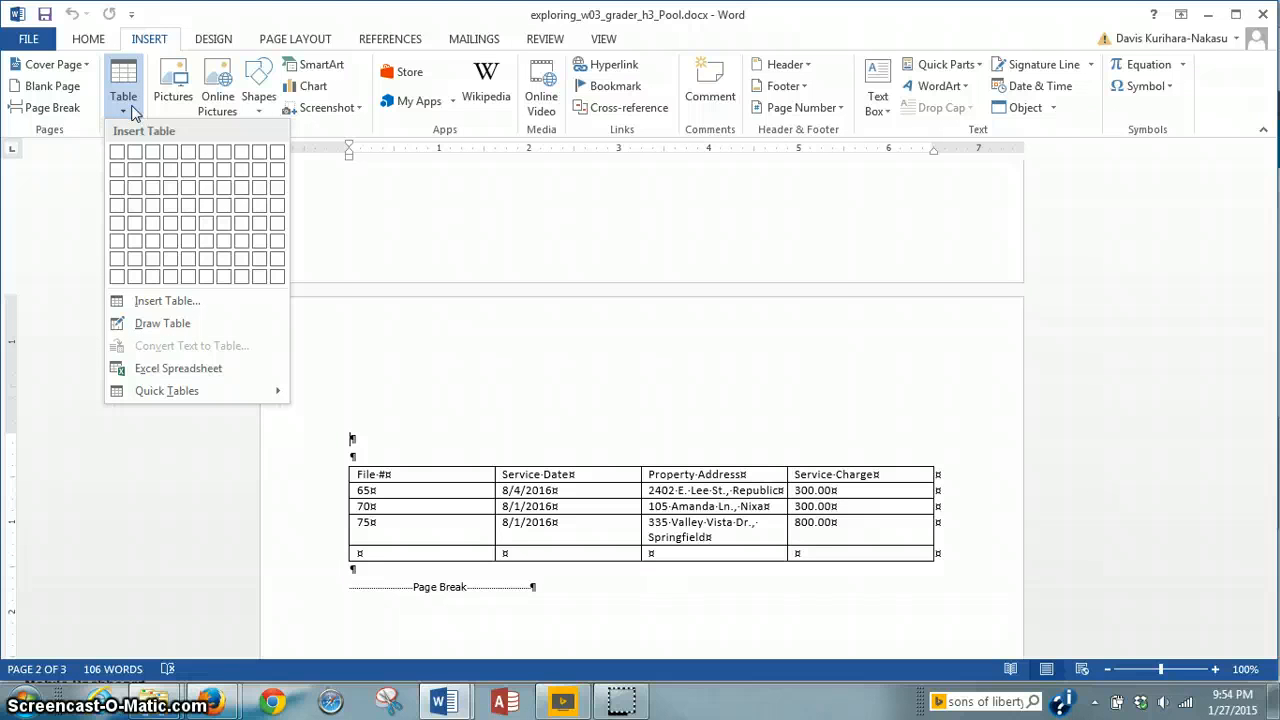
left_click(119, 193)
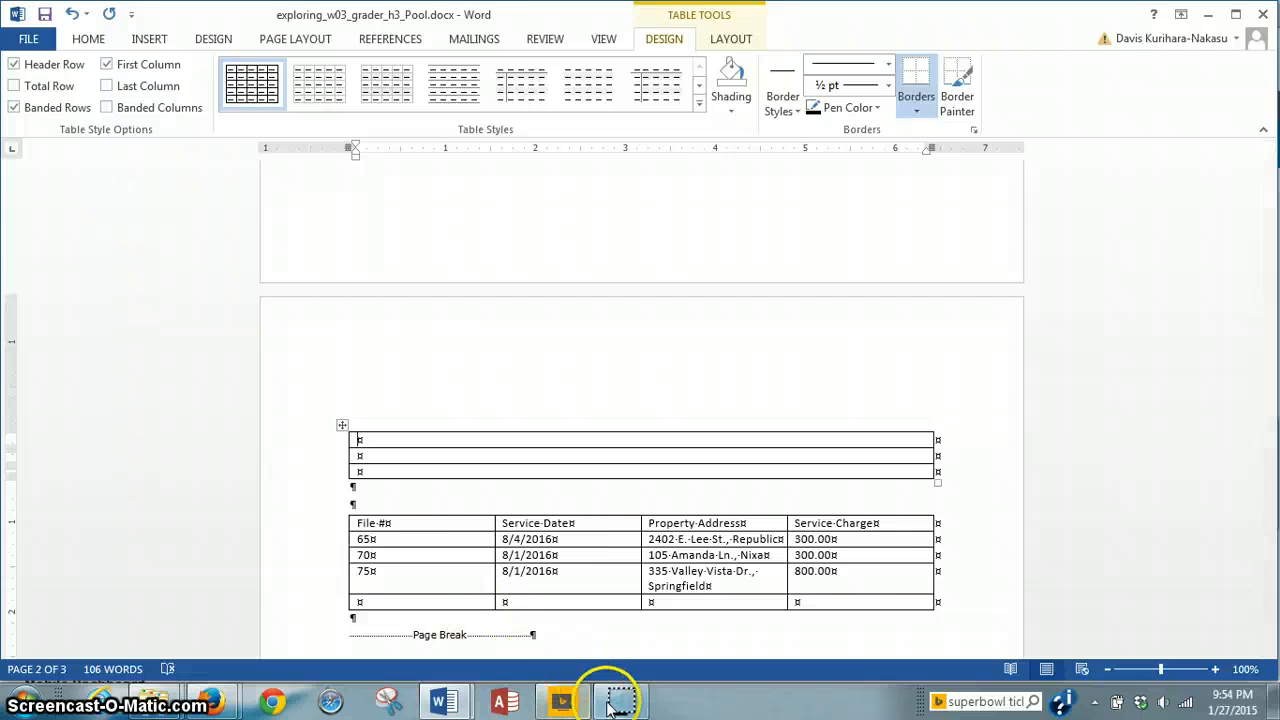
Enter "Party Pools, LLC" in the first row of the new table on page 2
left_click(359, 440)
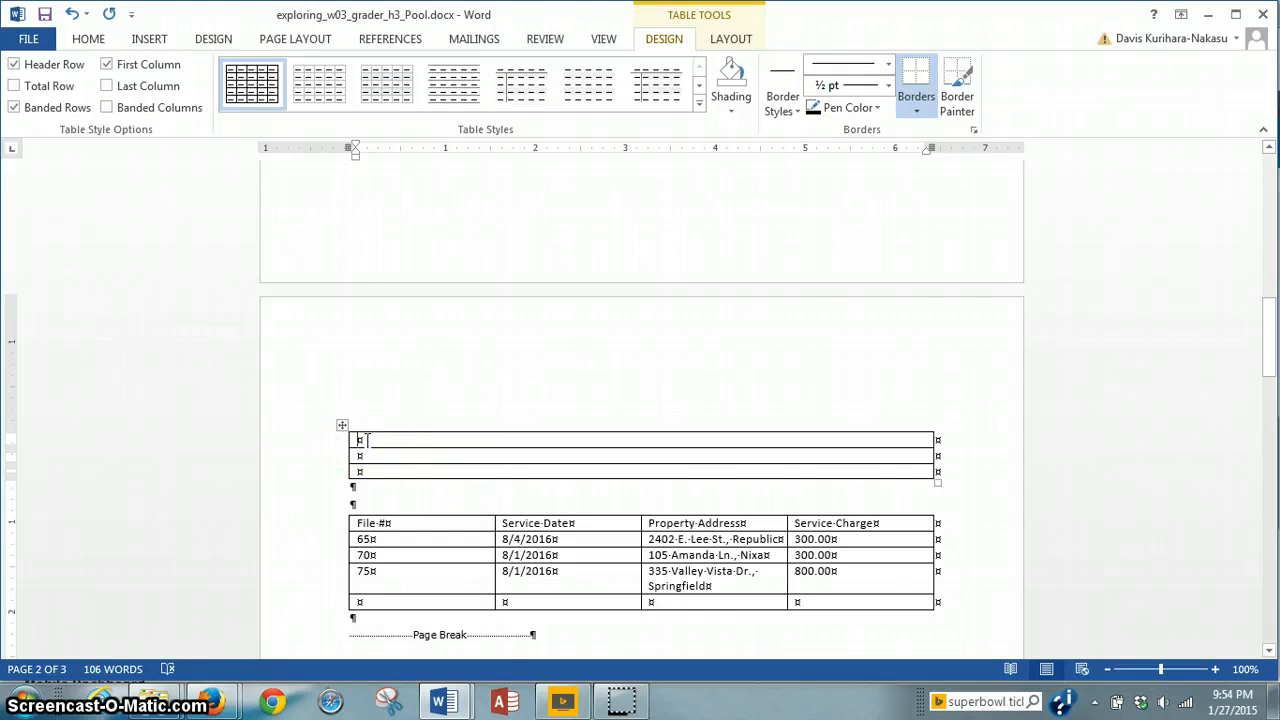
type("Party")
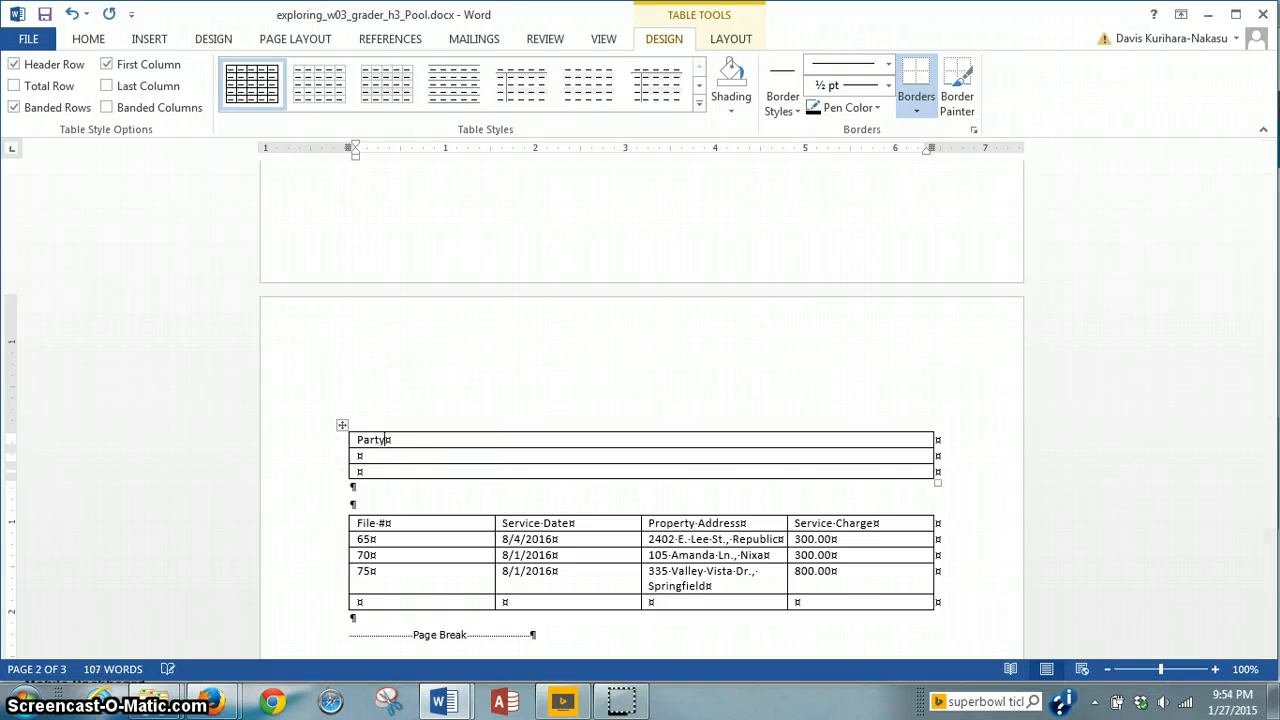
type(" Pools, LLC")
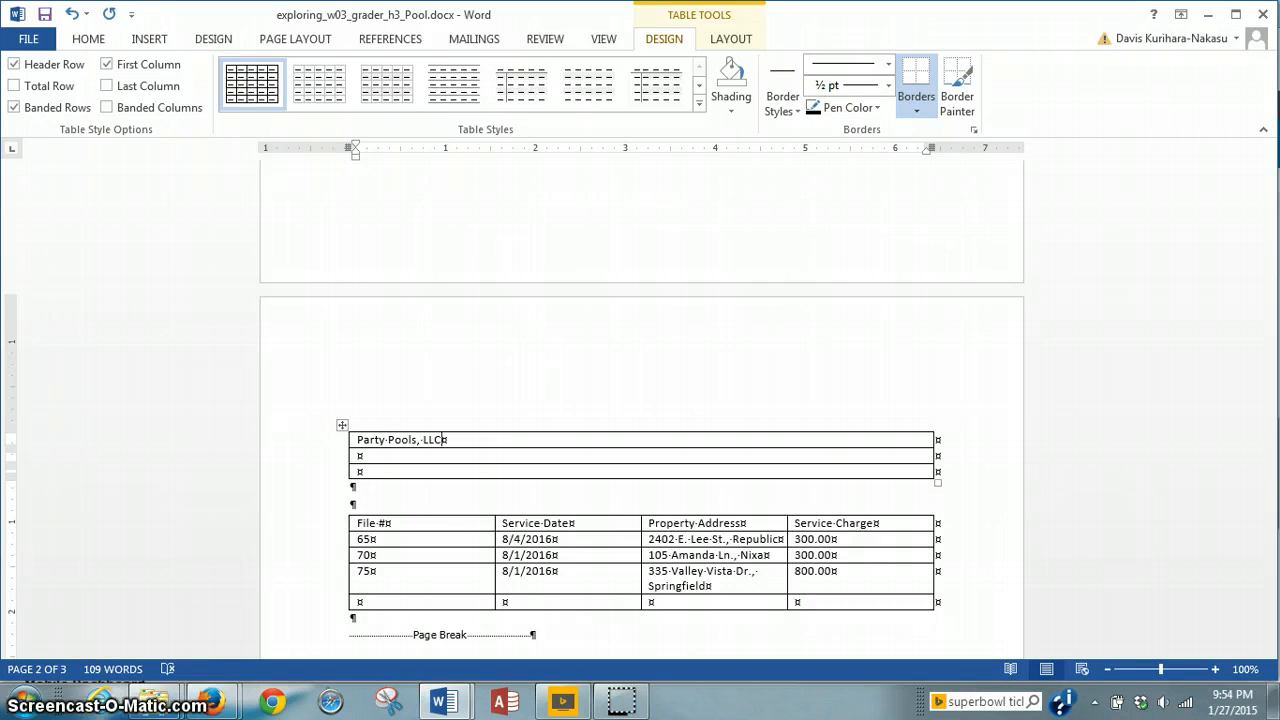
left_click(630, 704)
left_click(360, 432)
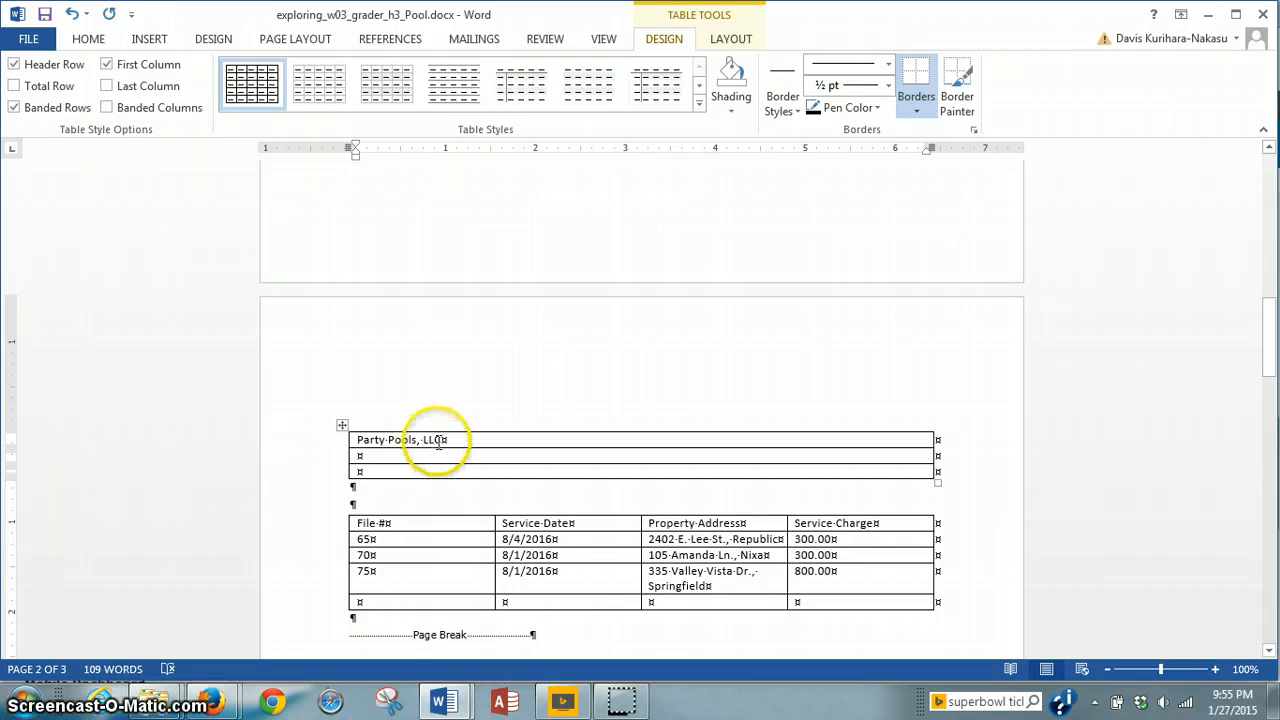
Set the "Party Pools, LLC" text in the first table row to 28 pt and center it
left_click_drag(441, 439, 350, 436)
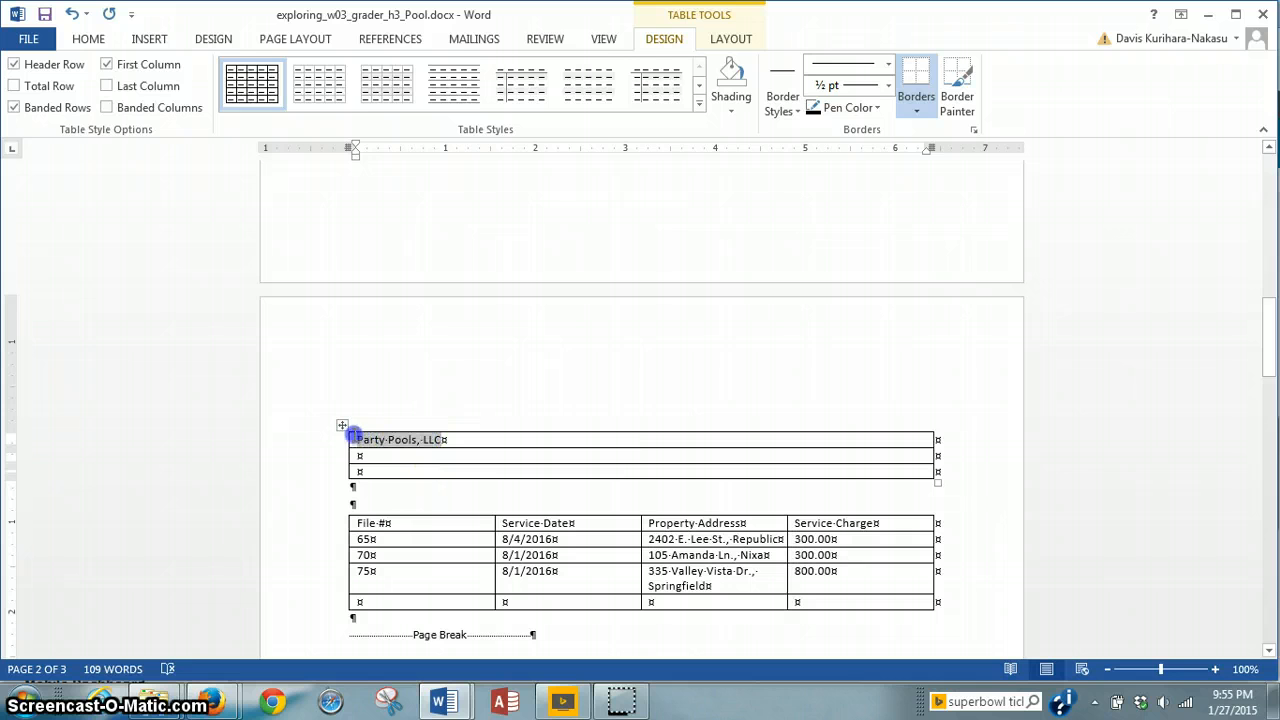
left_click(87, 42)
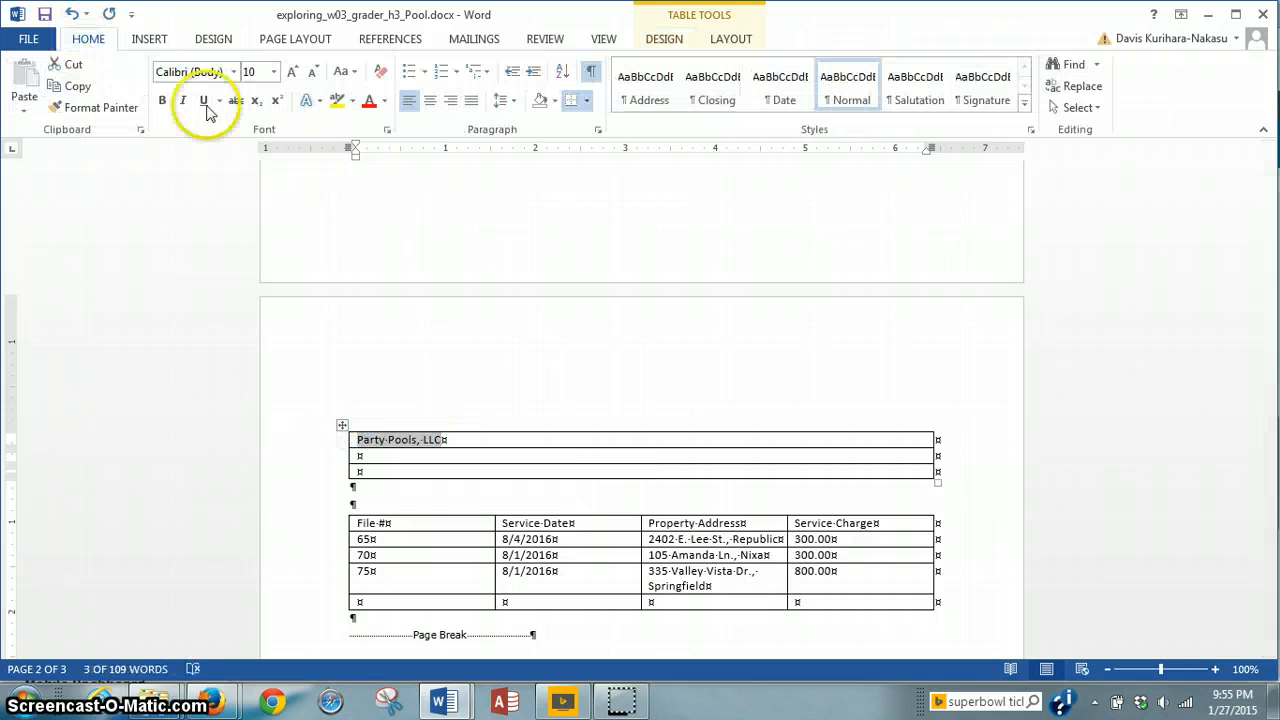
left_click(273, 73)
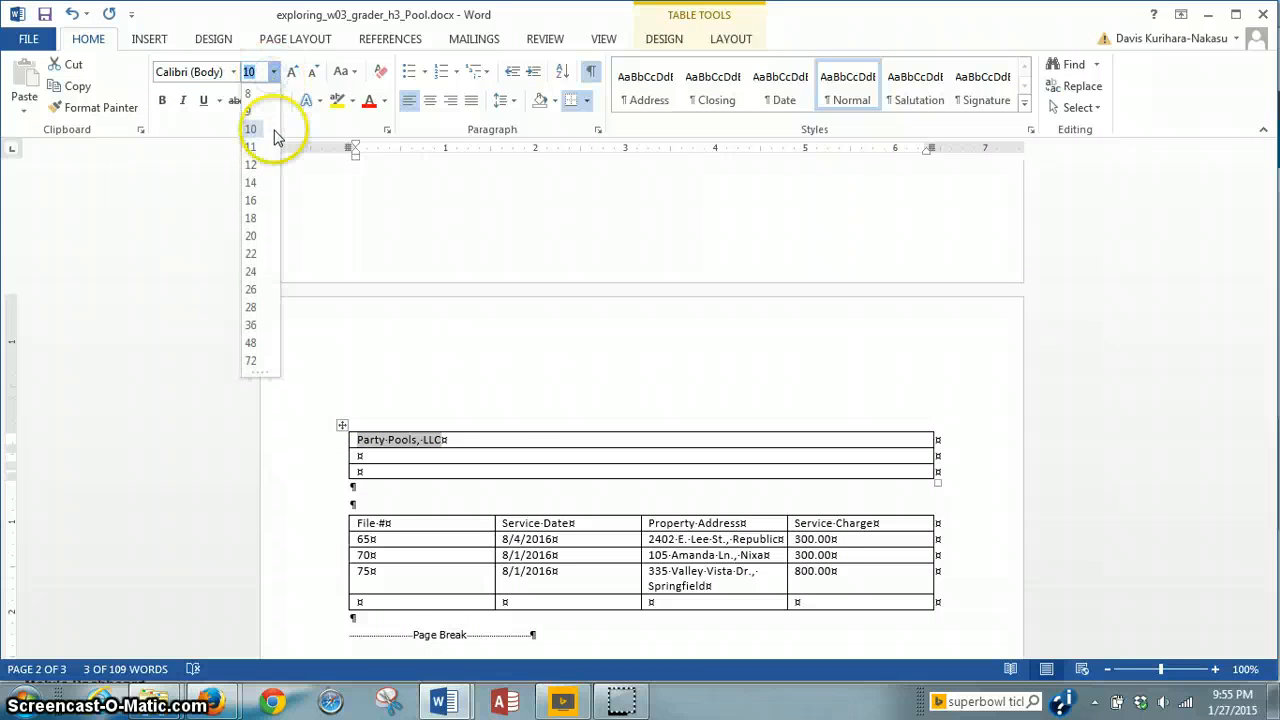
left_click(254, 310)
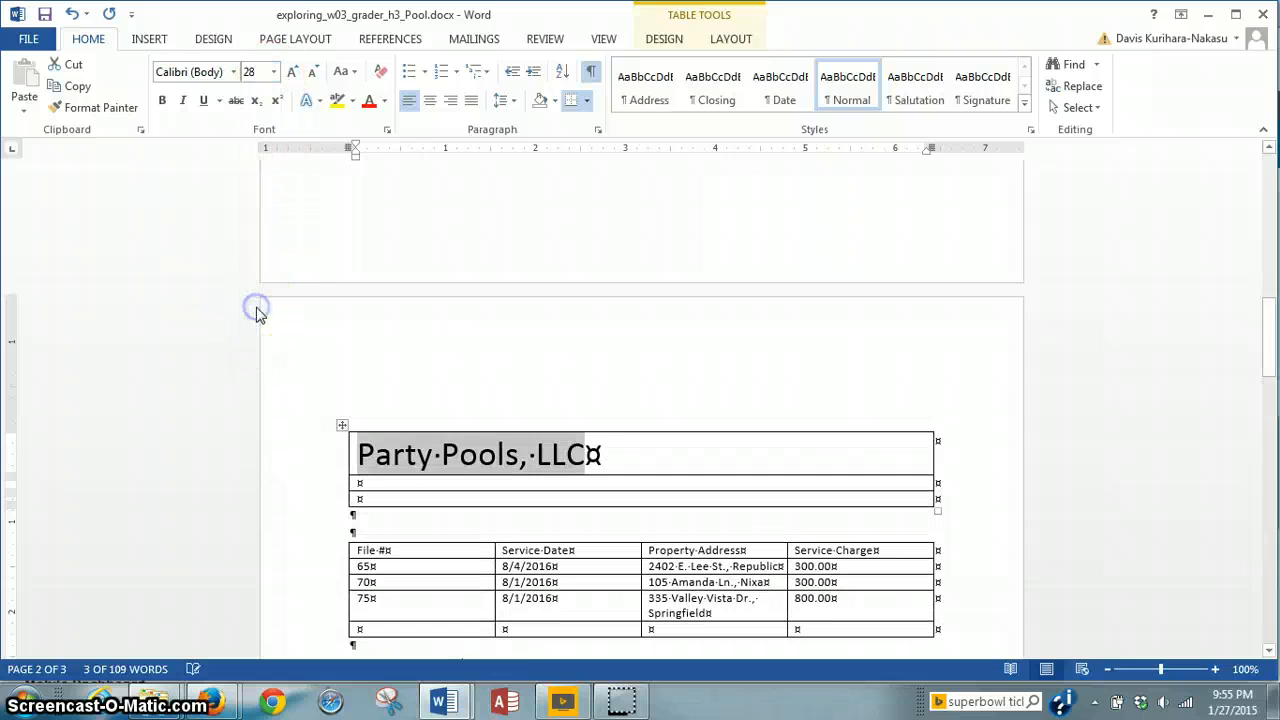
left_click(430, 100)
left_click(389, 449)
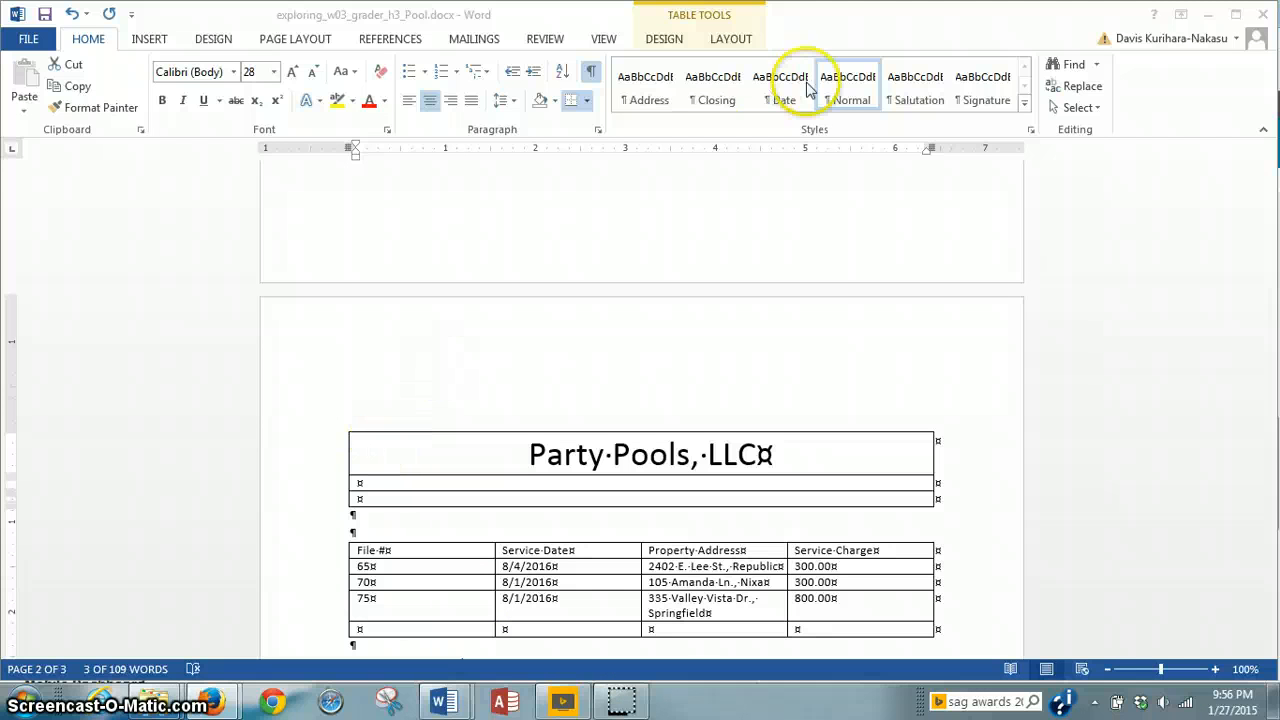
Split the second and third rows of the Party Pools table into 2 columns and 2 rows, merging the cells before the split
left_click(741, 40)
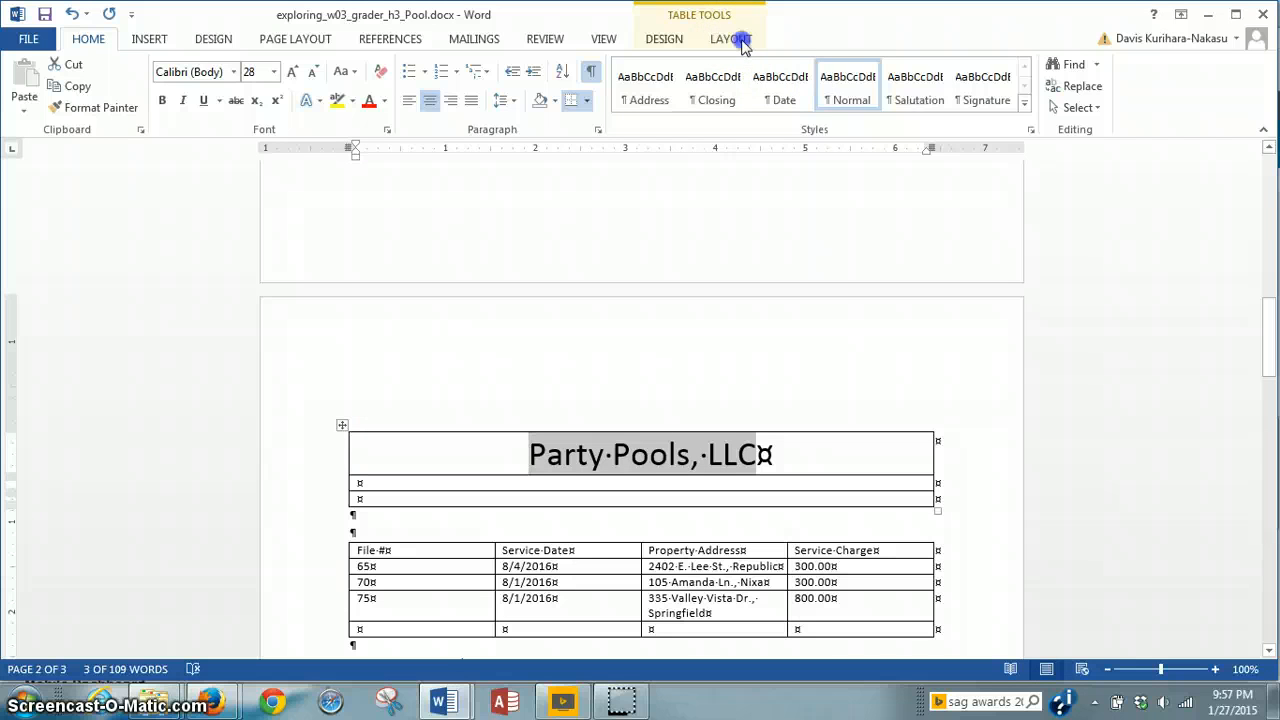
left_click(731, 39)
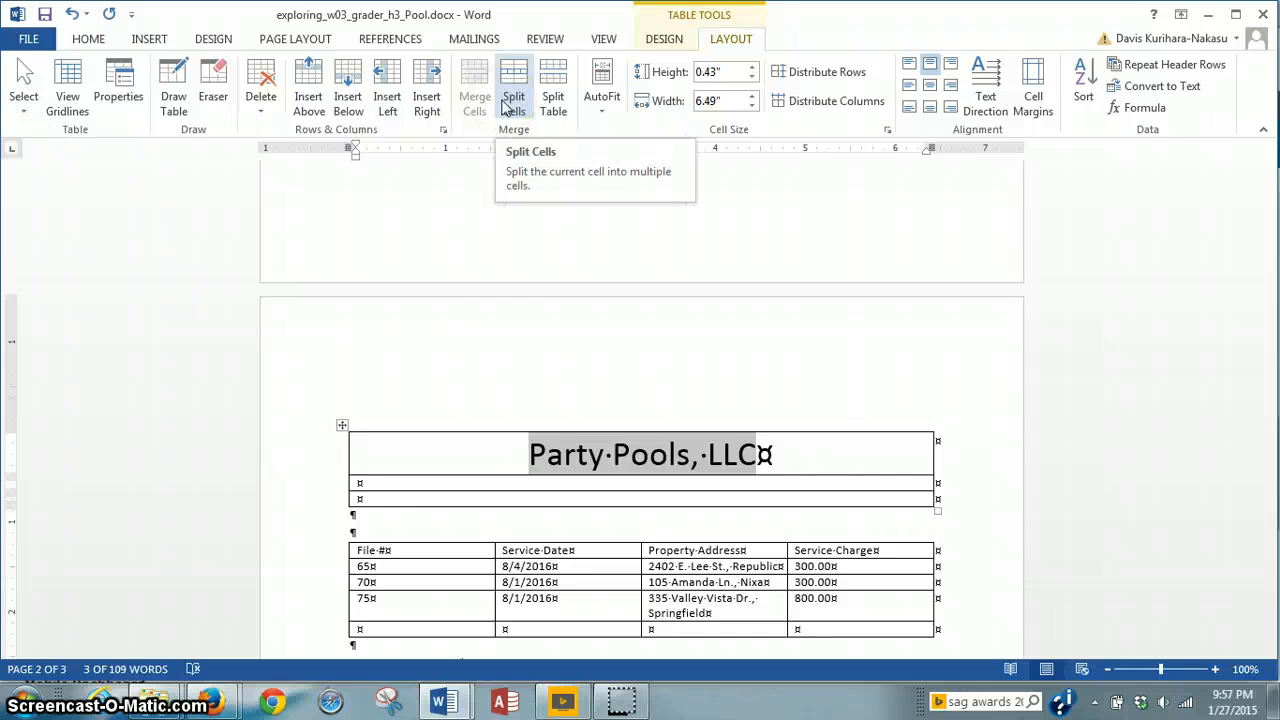
left_click(389, 497)
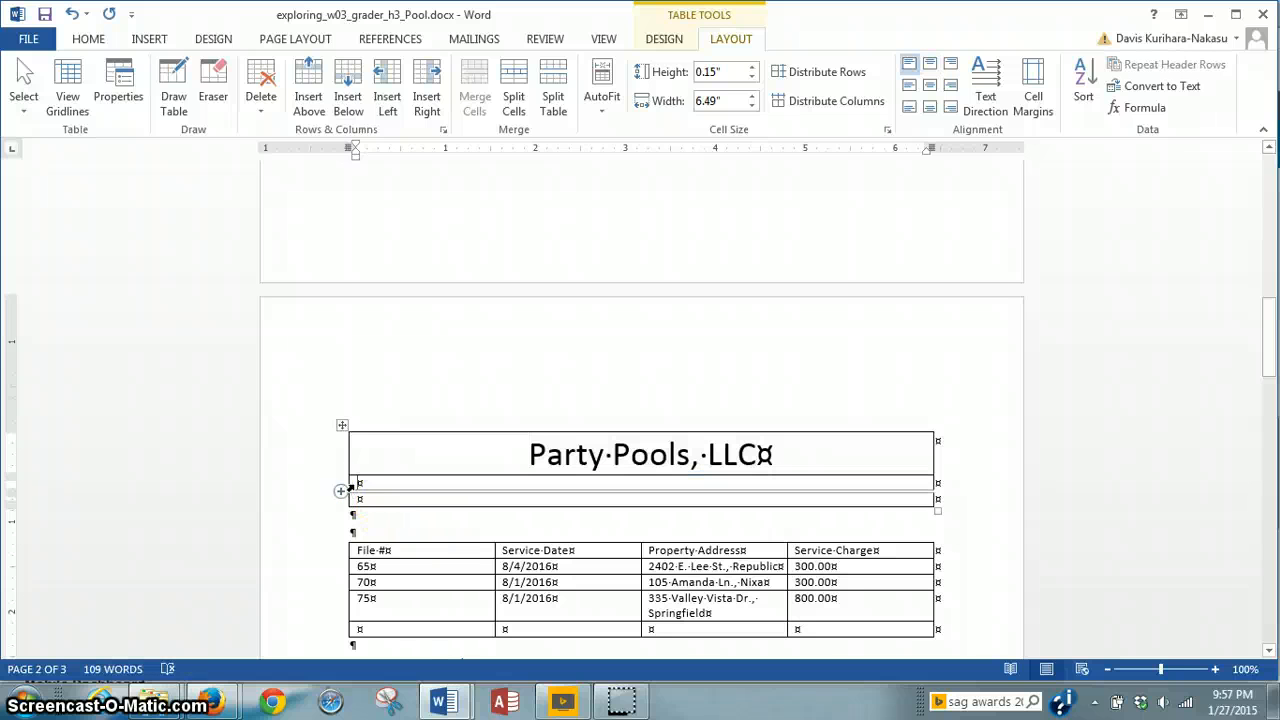
left_click_drag(351, 487, 350, 500)
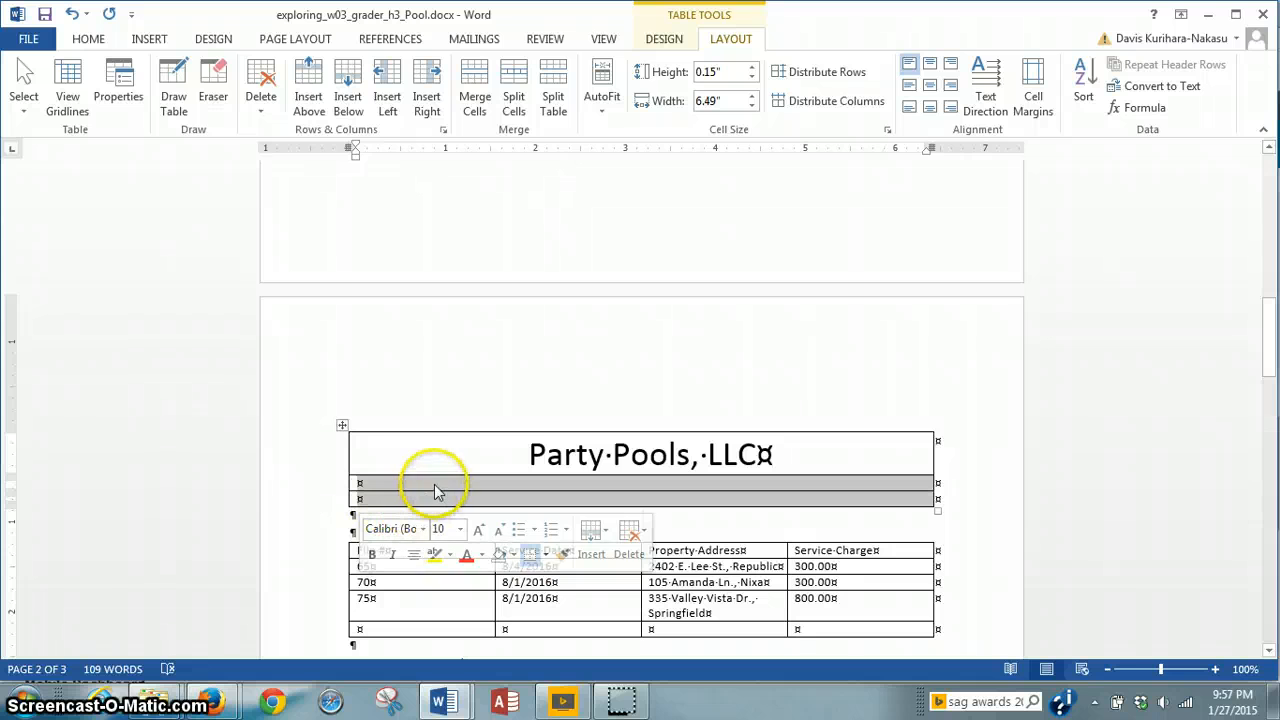
left_click(513, 105)
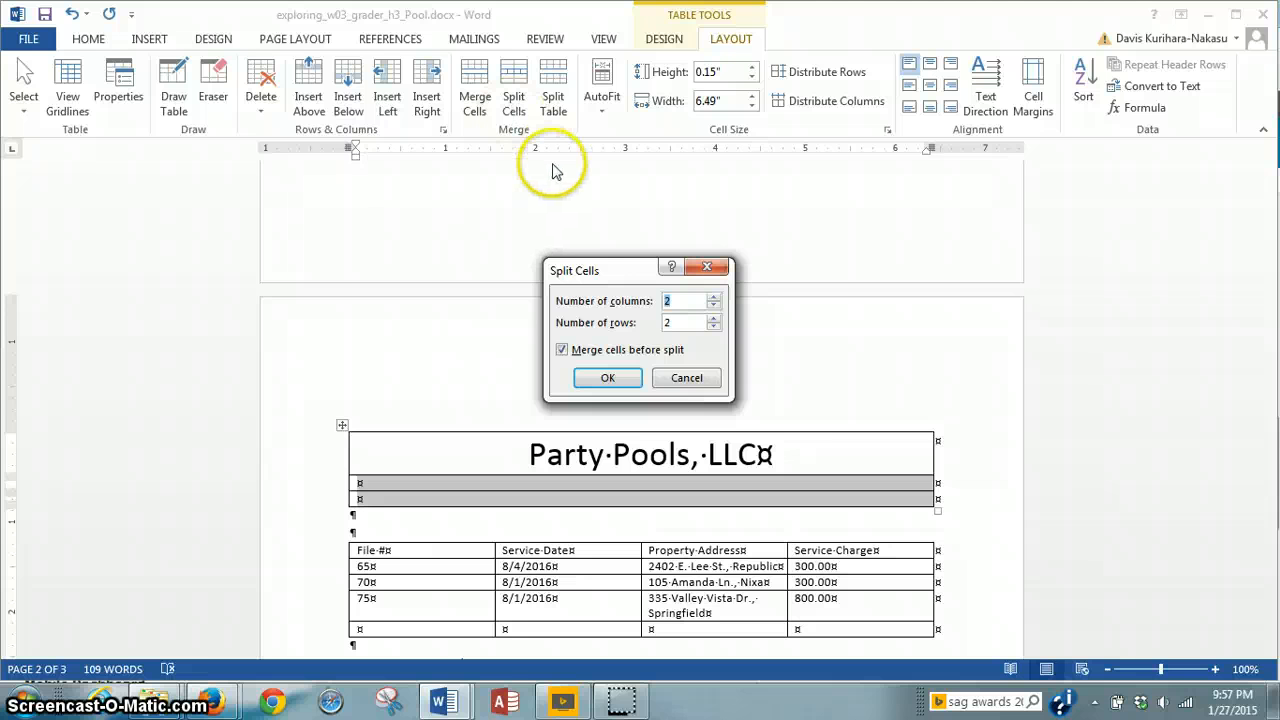
left_click(603, 380)
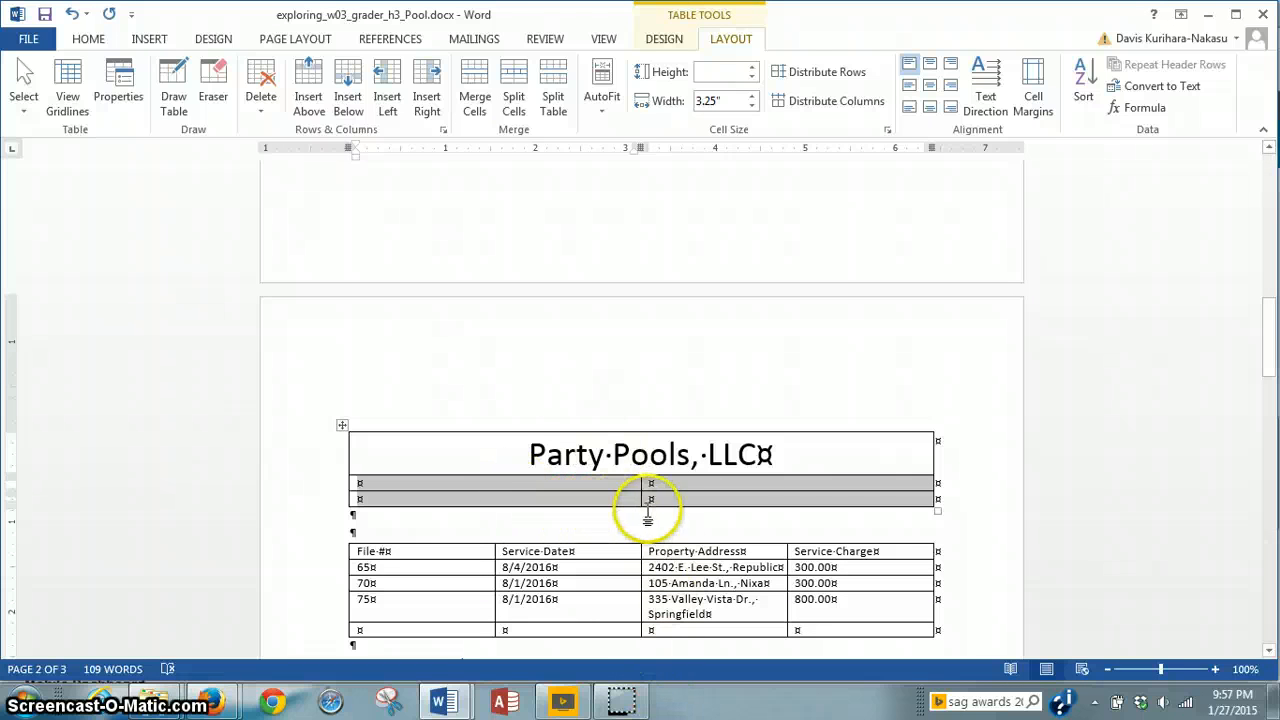
left_click(617, 703)
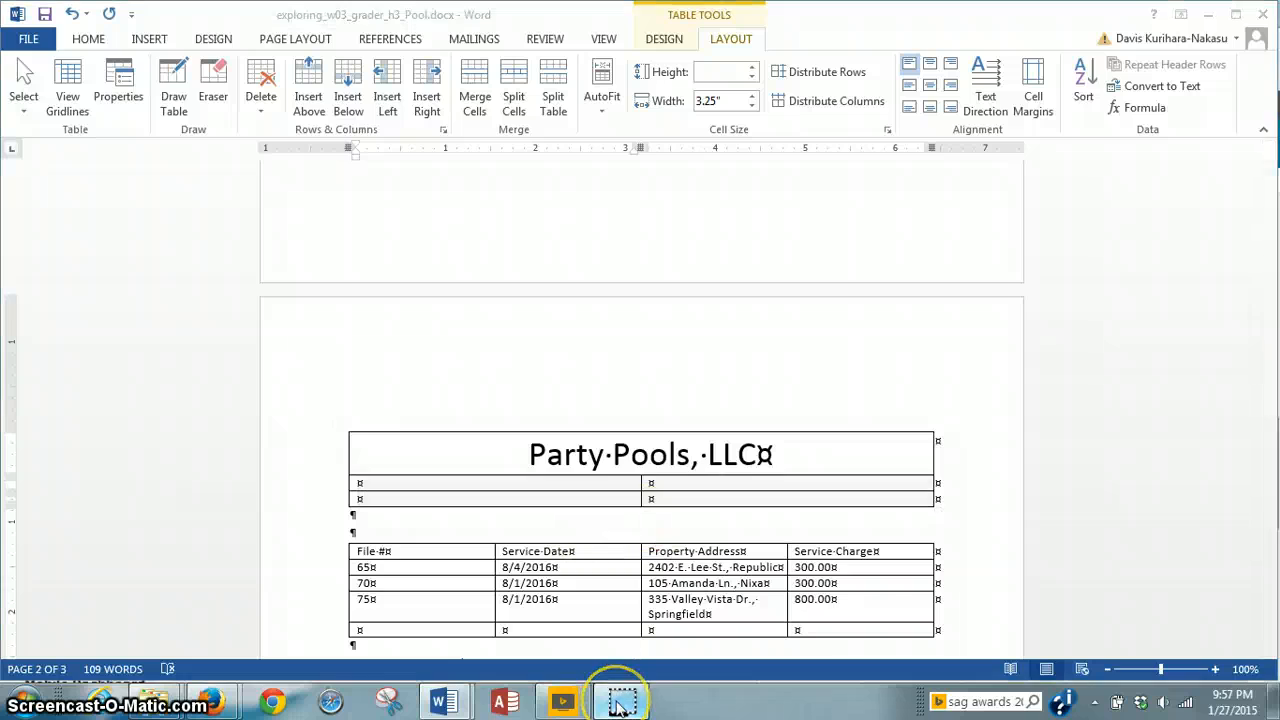